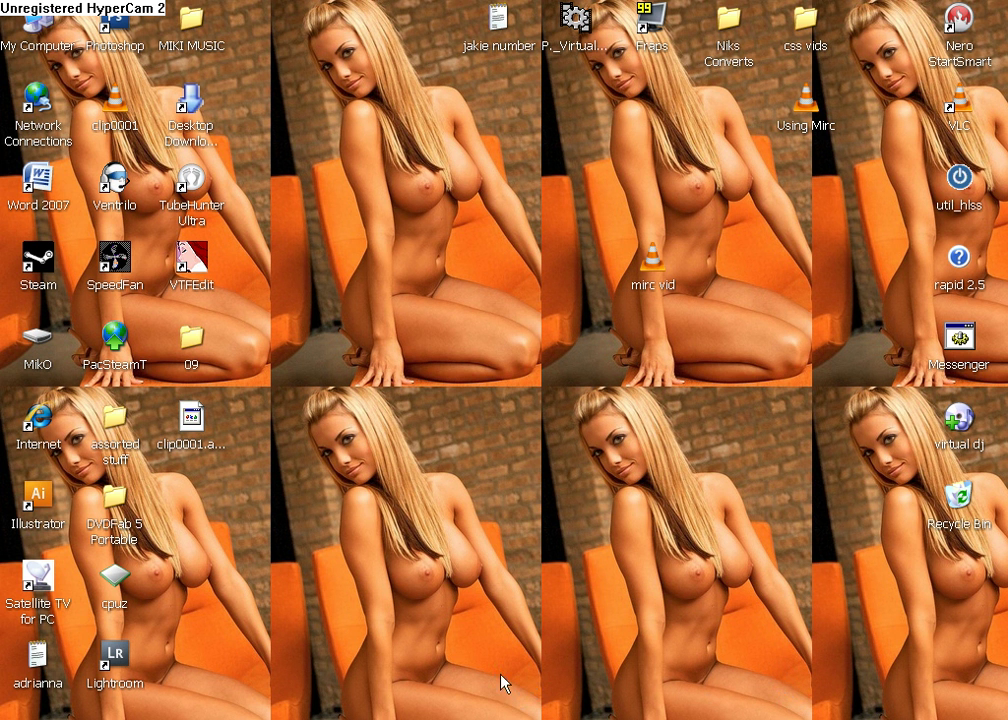
# Step: Open a blank Notepad, jot 'mirc.com' as a note, erase it and minimize Notepad
pyautogui.press('super')
pyautogui.click(76, 347)
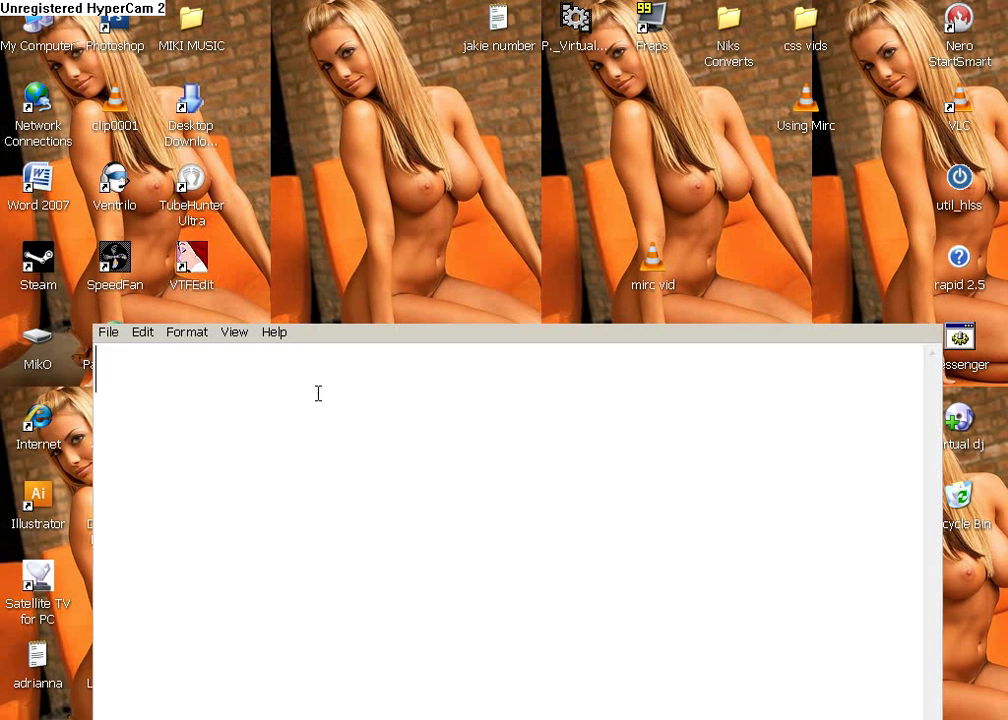
pyautogui.write('mirc')
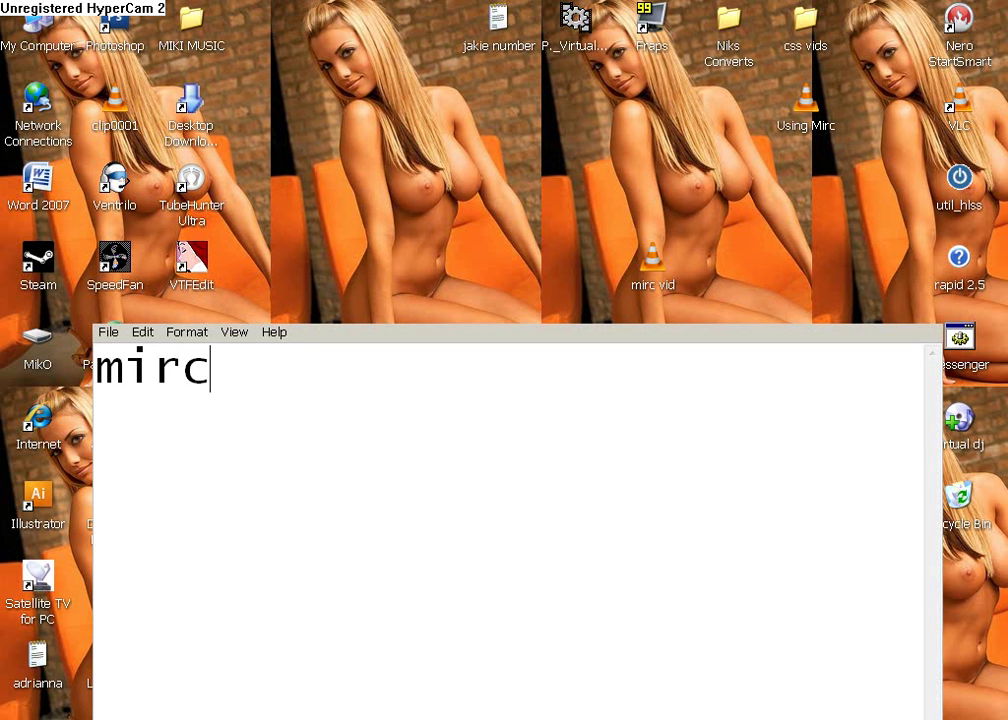
pyautogui.write('.com')
pyautogui.press('BackSpace')
pyautogui.press('BackSpace')
pyautogui.press('BackSpace')
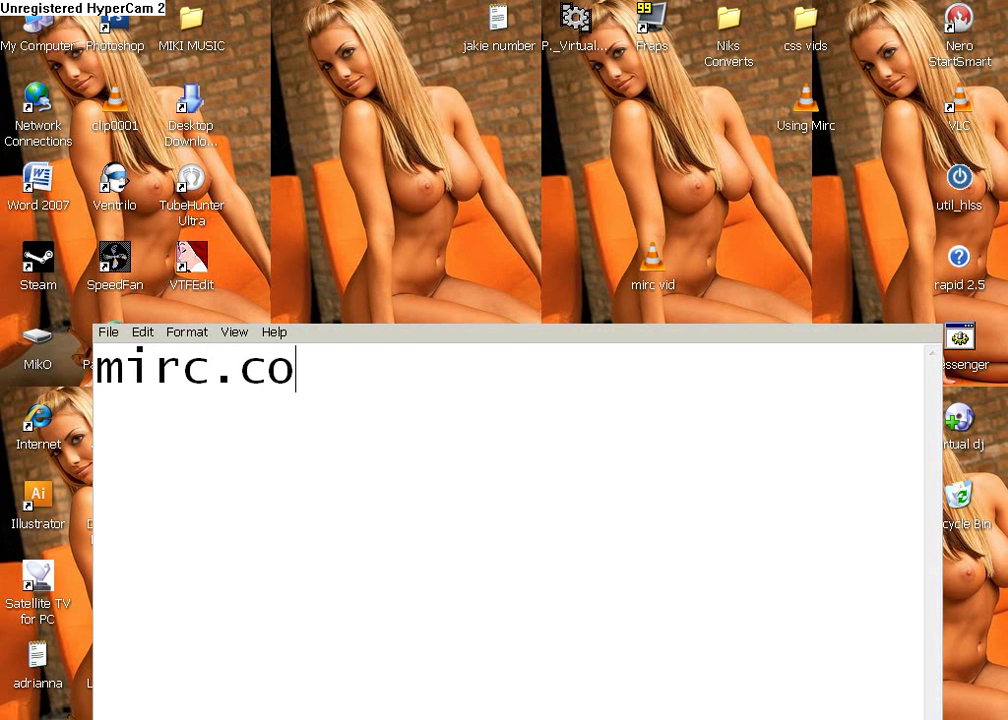
pyautogui.click(866, 314)
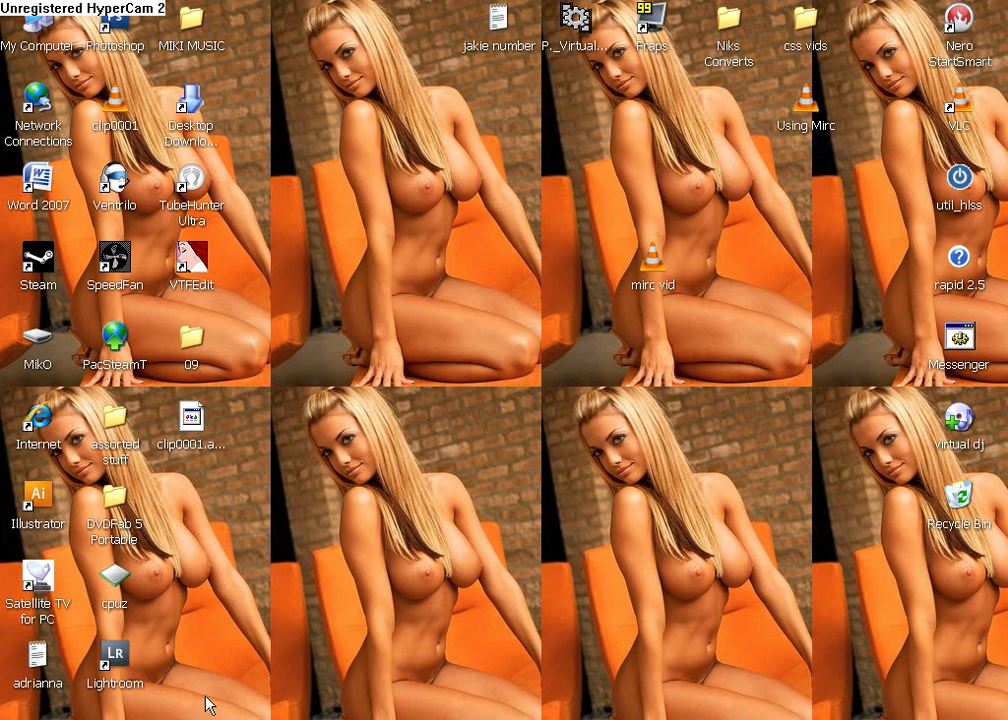
# Step: Launch mIRC from the Start menu's All Programs list
pyautogui.click(40, 719)
pyautogui.click(79, 664)
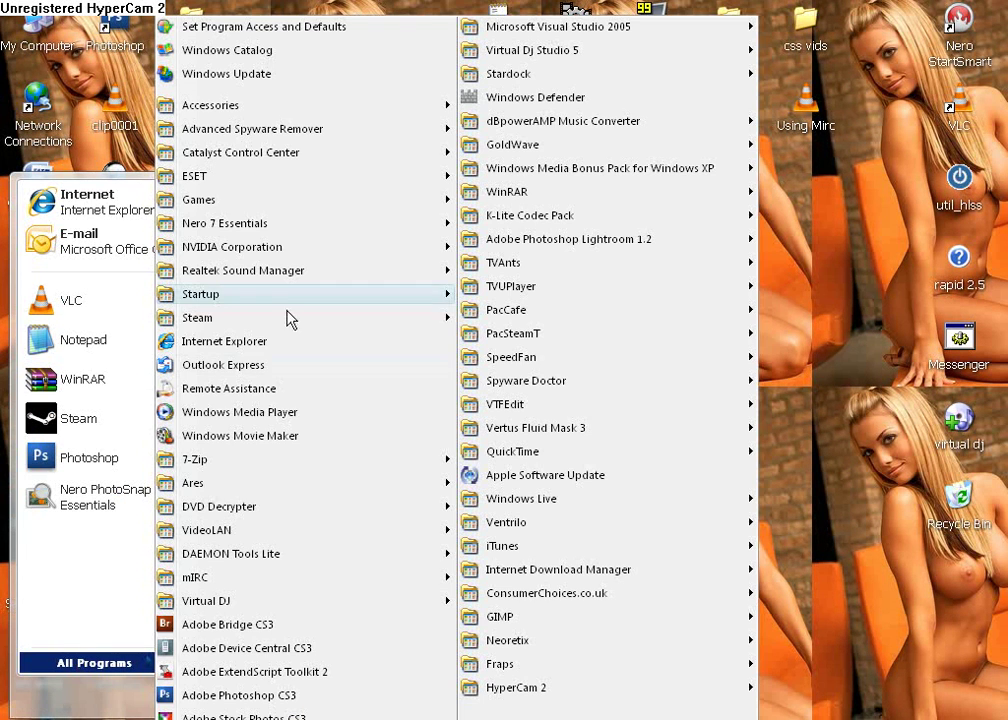
pyautogui.moveTo(299, 579)
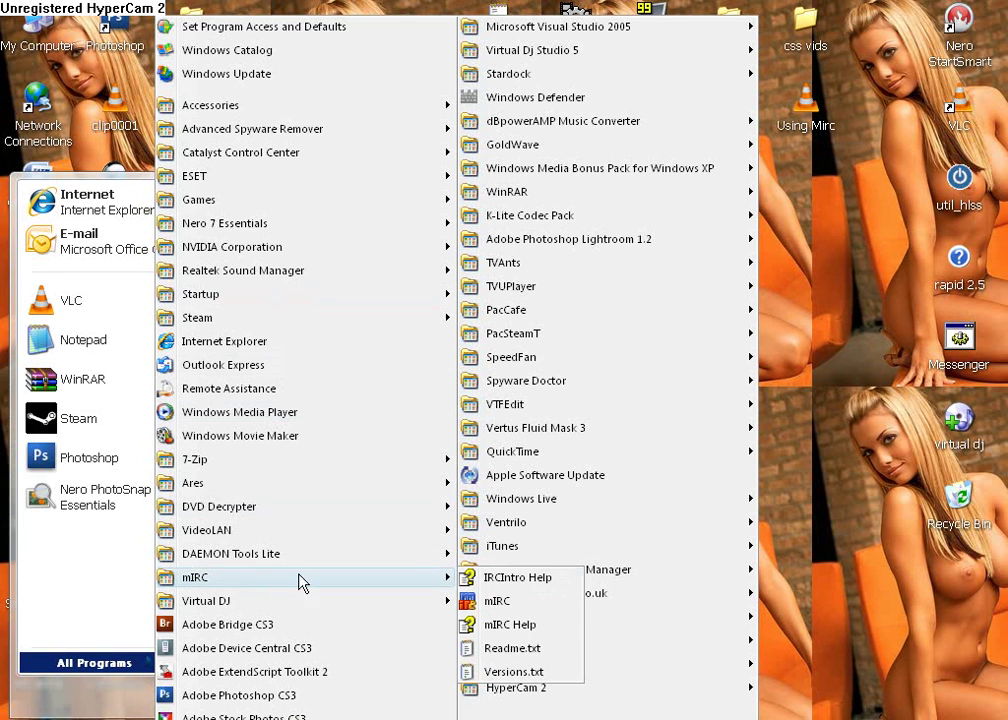
pyautogui.click(505, 603)
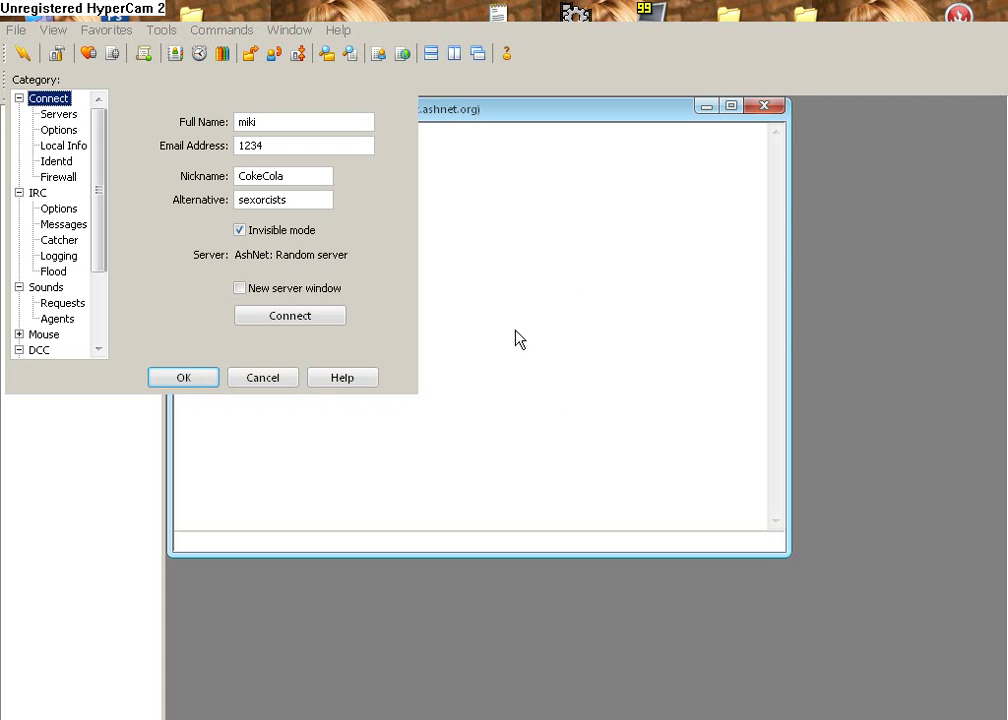
# Step: Review the full name, email address and nickname fields, then scroll the Category tree toward DCC
pyautogui.doubleClick(276, 121)
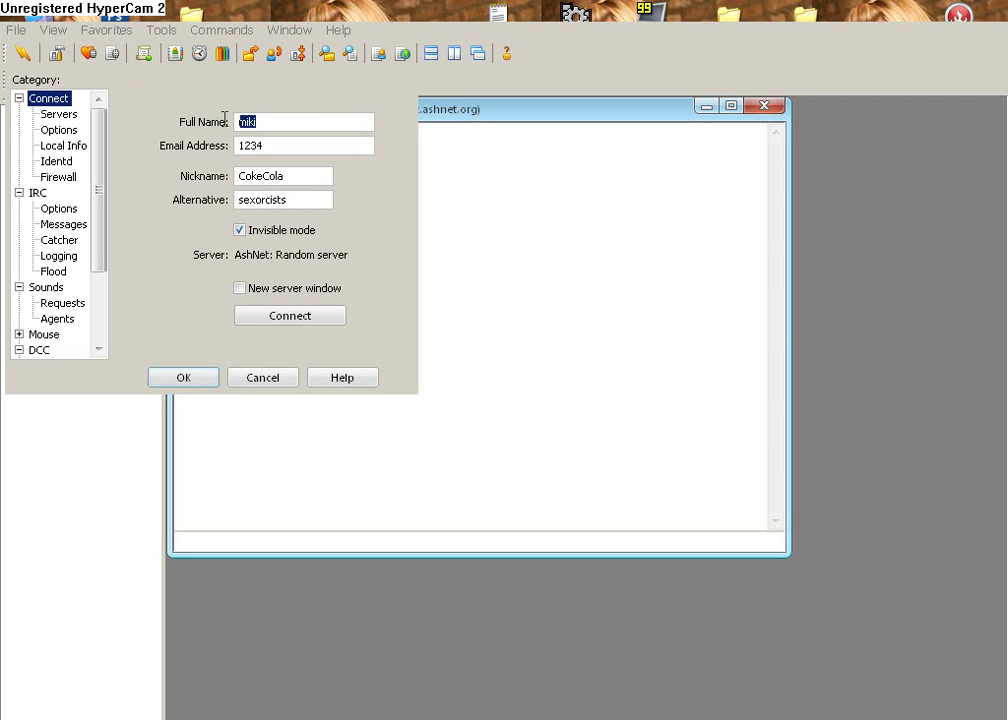
pyautogui.click(283, 121)
pyautogui.doubleClick(281, 145)
pyautogui.click(277, 146)
pyautogui.moveTo(295, 175); pyautogui.dragTo(218, 175)
pyautogui.click(277, 176)
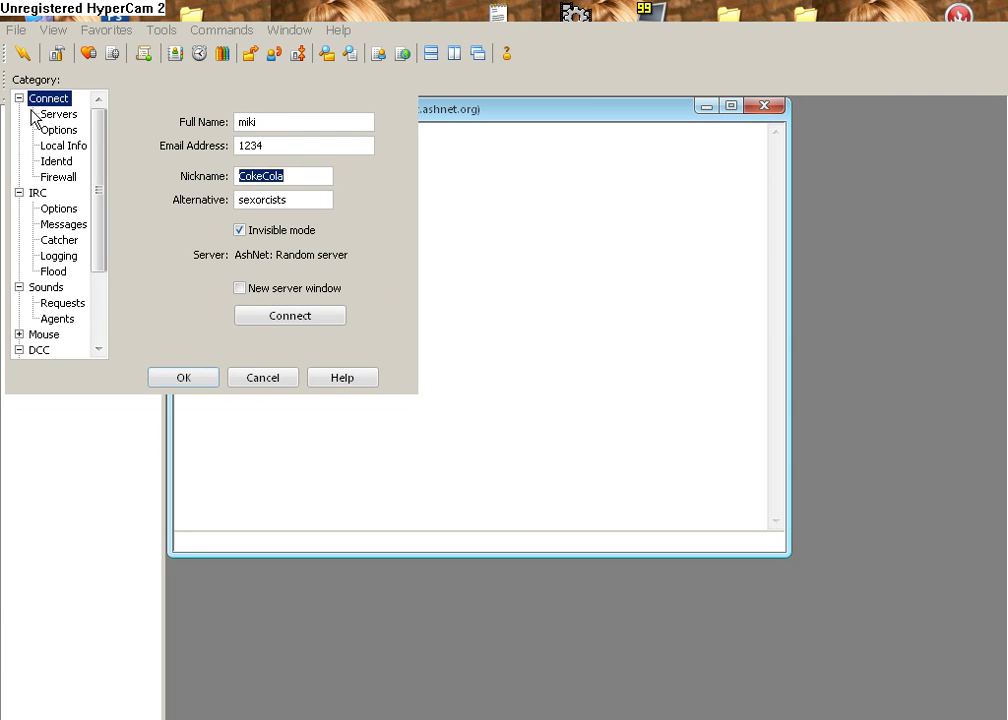
pyautogui.moveTo(101, 248); pyautogui.dragTo(82, 311)
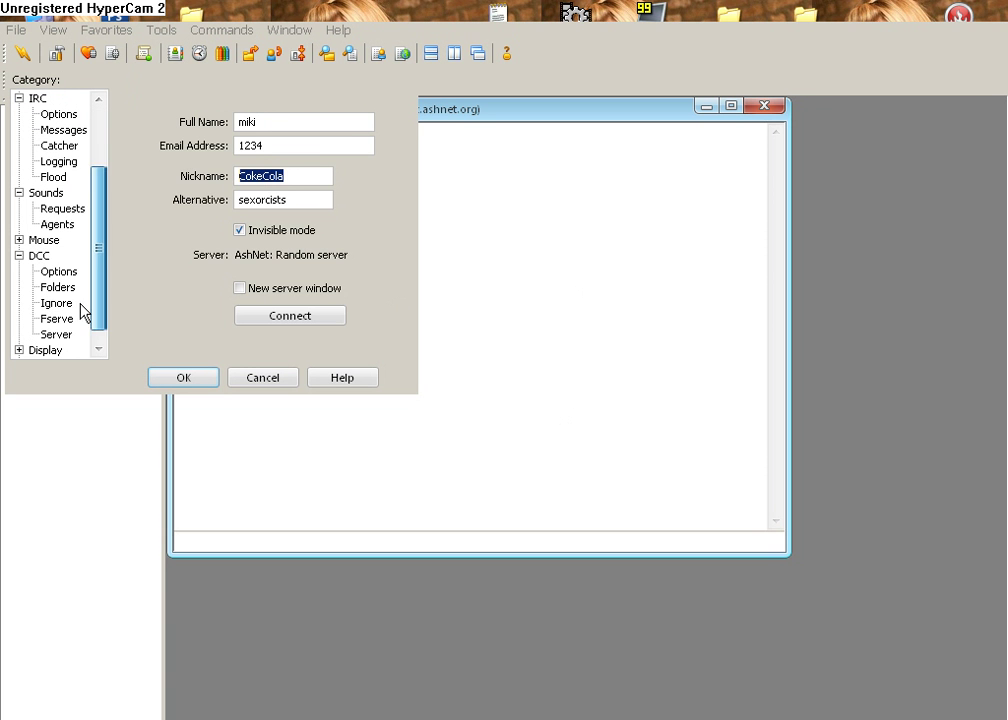
# Step: On the DCC page keep Resume for existing files, then view DCC Options and DCC Folders
pyautogui.click(39, 257)
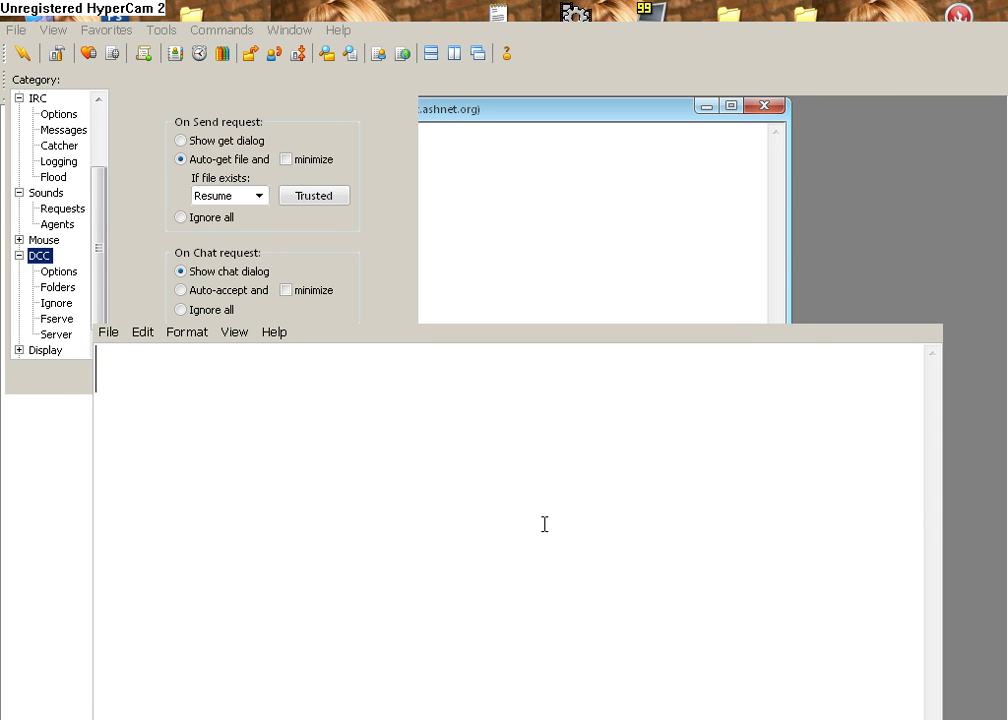
pyautogui.write('DCC')
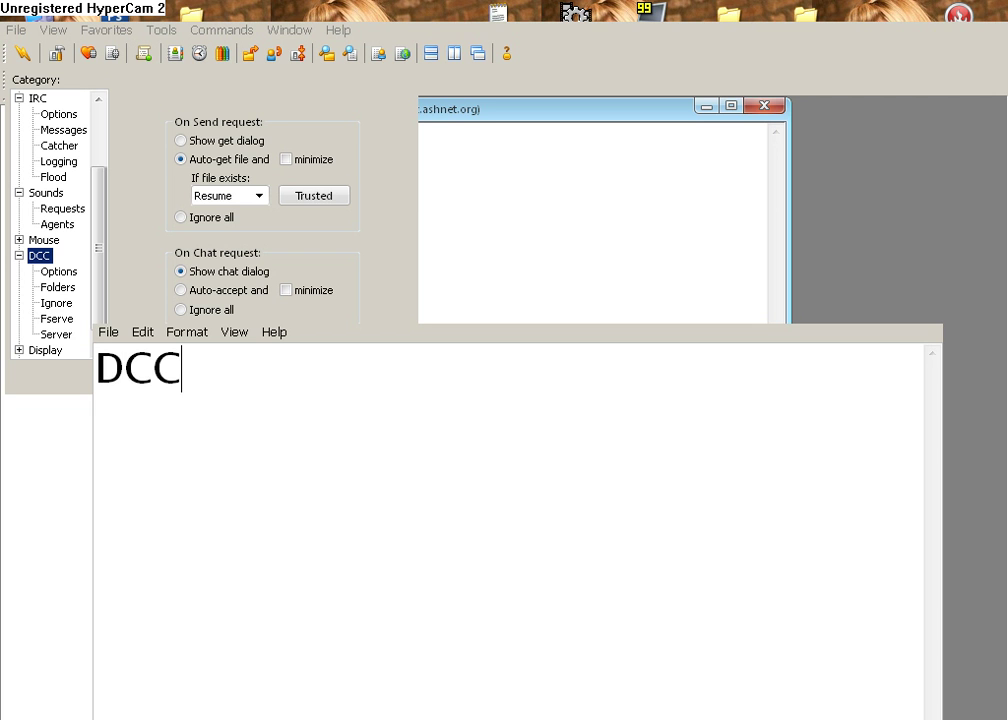
pyautogui.press('BackSpace')
pyautogui.press('BackSpace')
pyautogui.press('BackSpace')
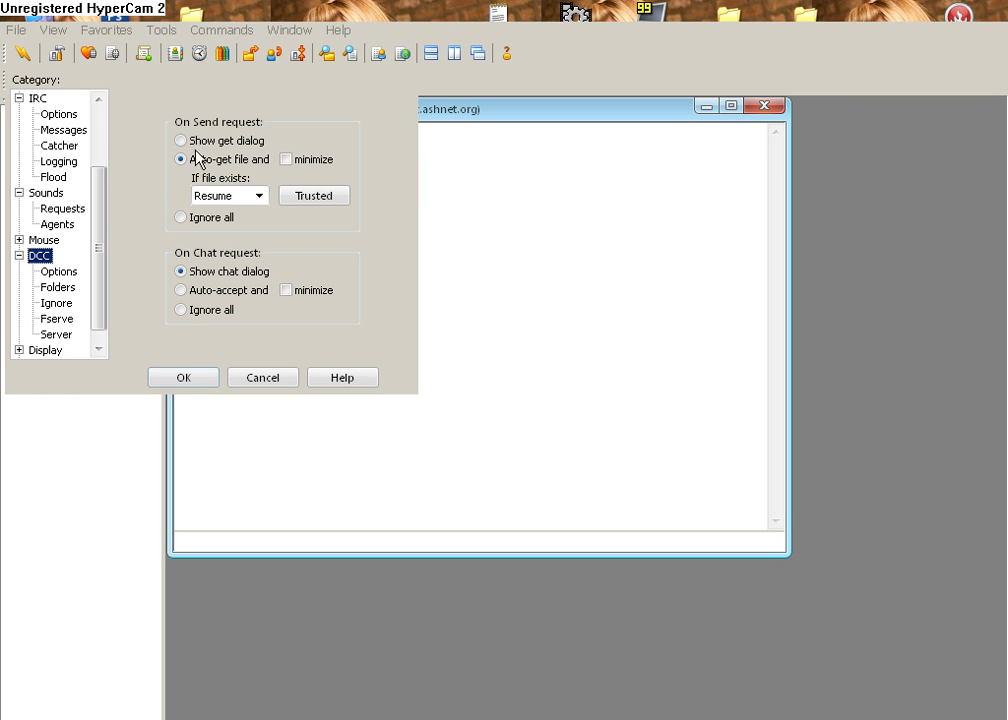
pyautogui.click(258, 197)
pyautogui.click(258, 197)
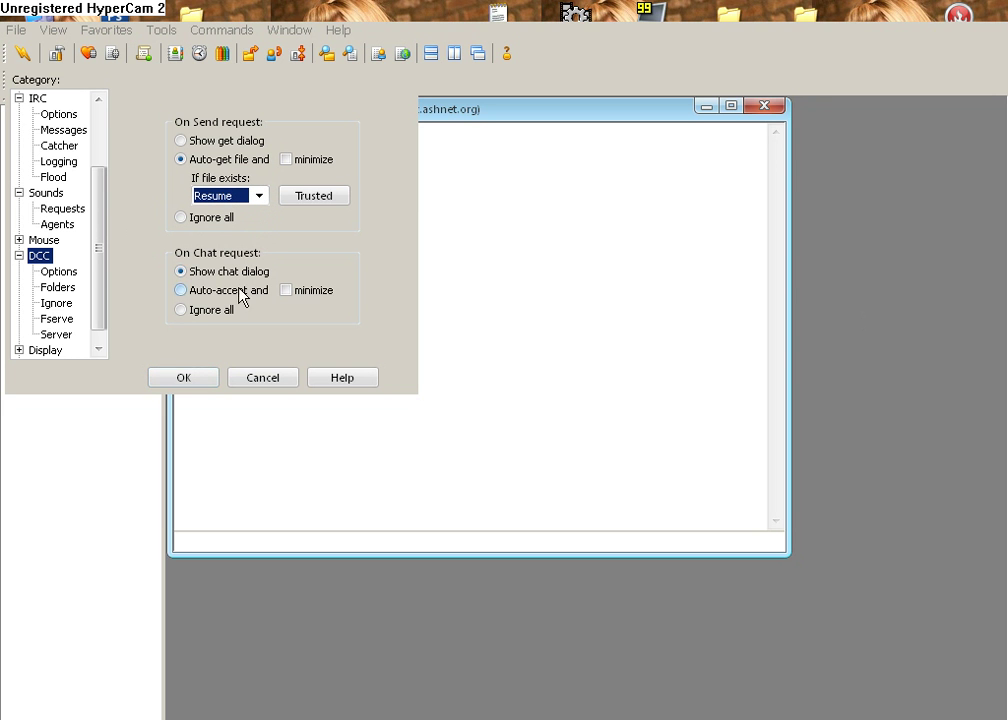
pyautogui.click(62, 271)
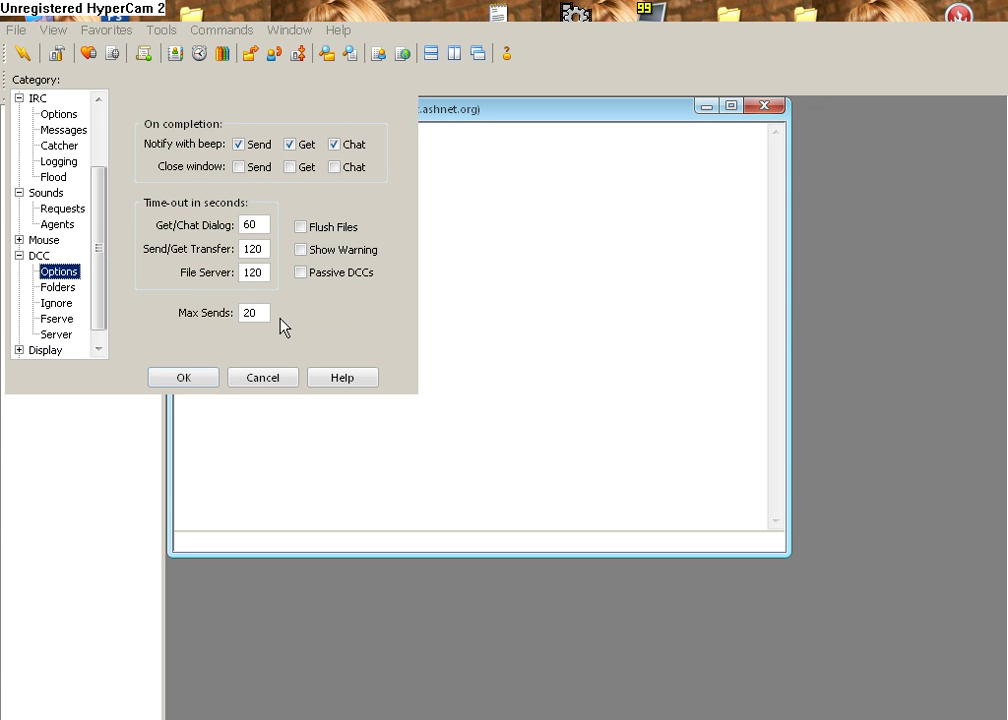
pyautogui.click(70, 288)
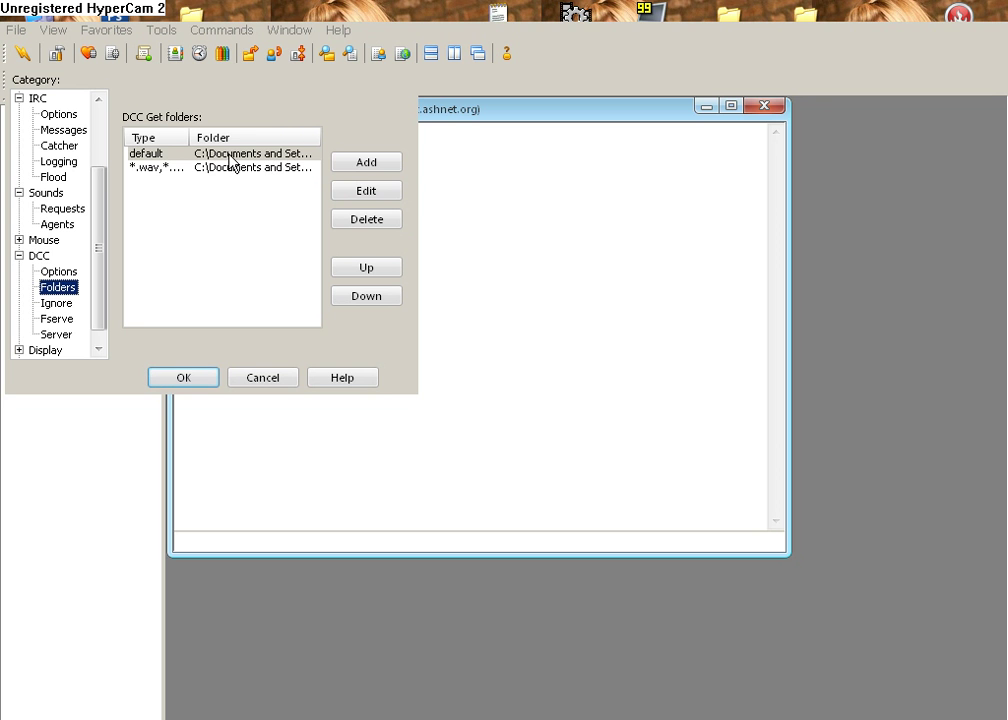
# Step: Leave the default download folder unchanged and keep the DCC Ignore method Disabled
pyautogui.click(367, 194)
pyautogui.click(295, 185)
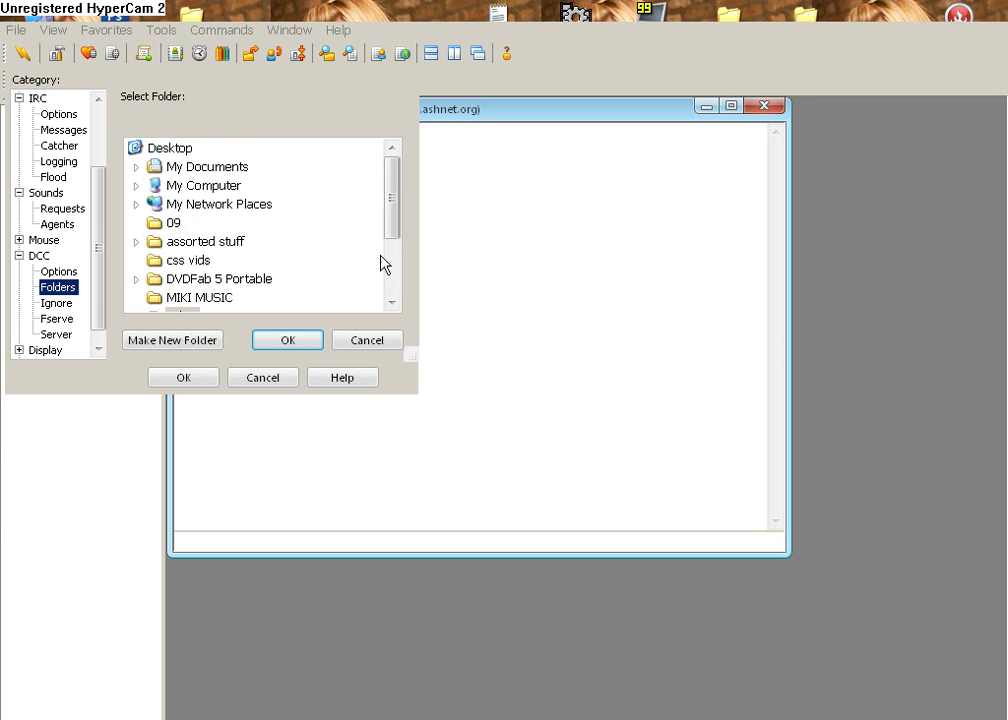
pyautogui.click(366, 343)
pyautogui.click(56, 303)
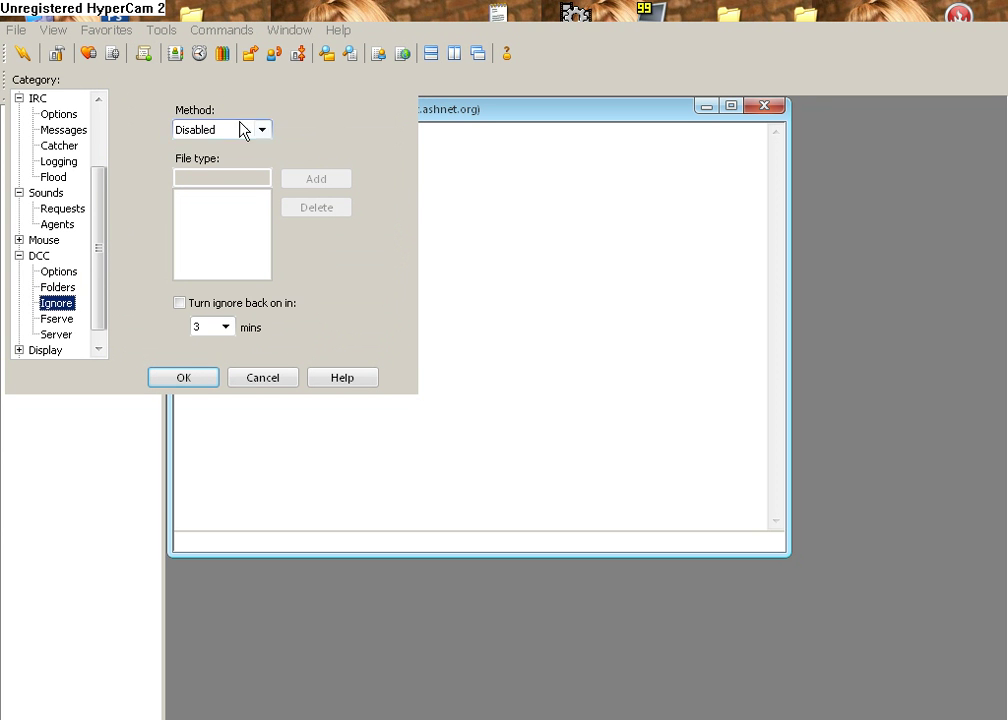
pyautogui.click(264, 130)
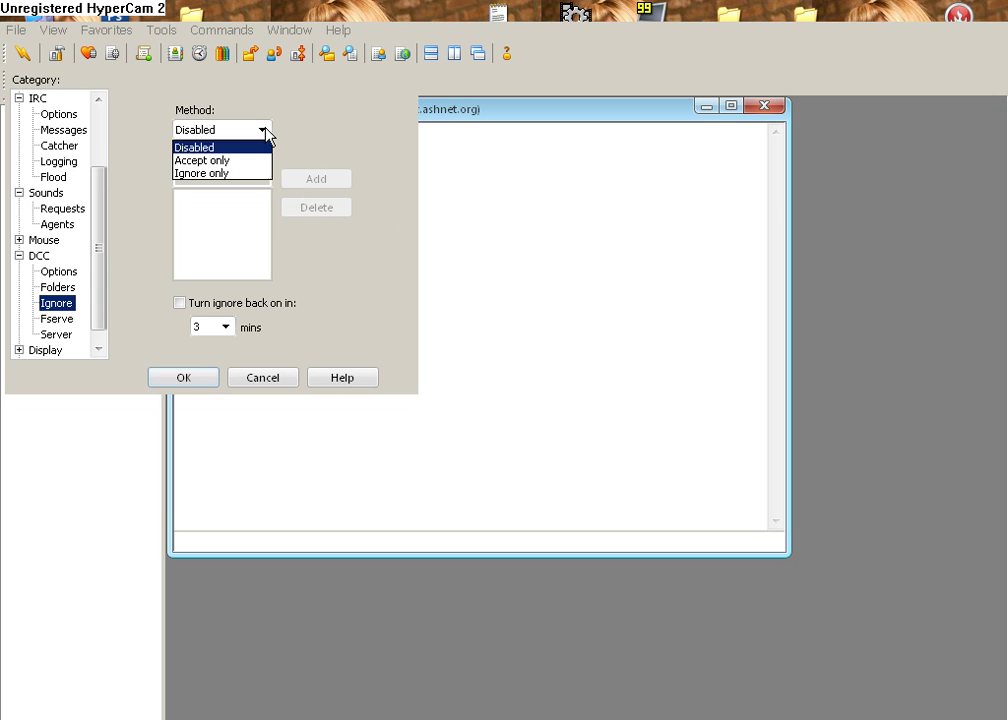
pyautogui.click(264, 130)
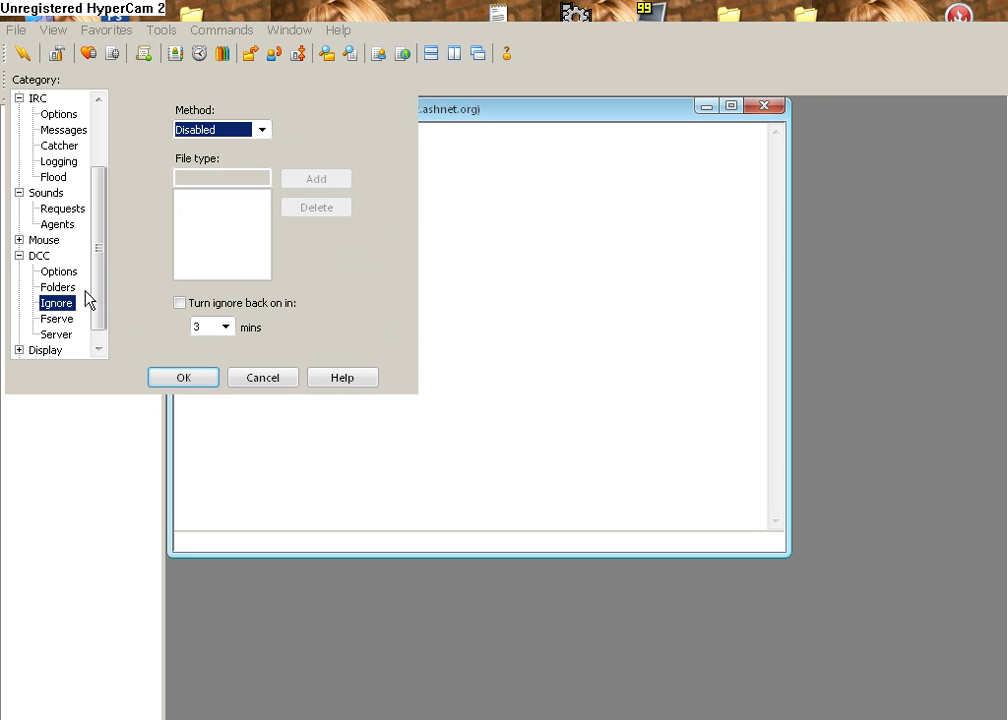
# Step: Check the DCC Server listening port, apply the options with OK and minimize mIRC
pyautogui.scroll(-1, 99, 331)
pyautogui.click(57, 318)
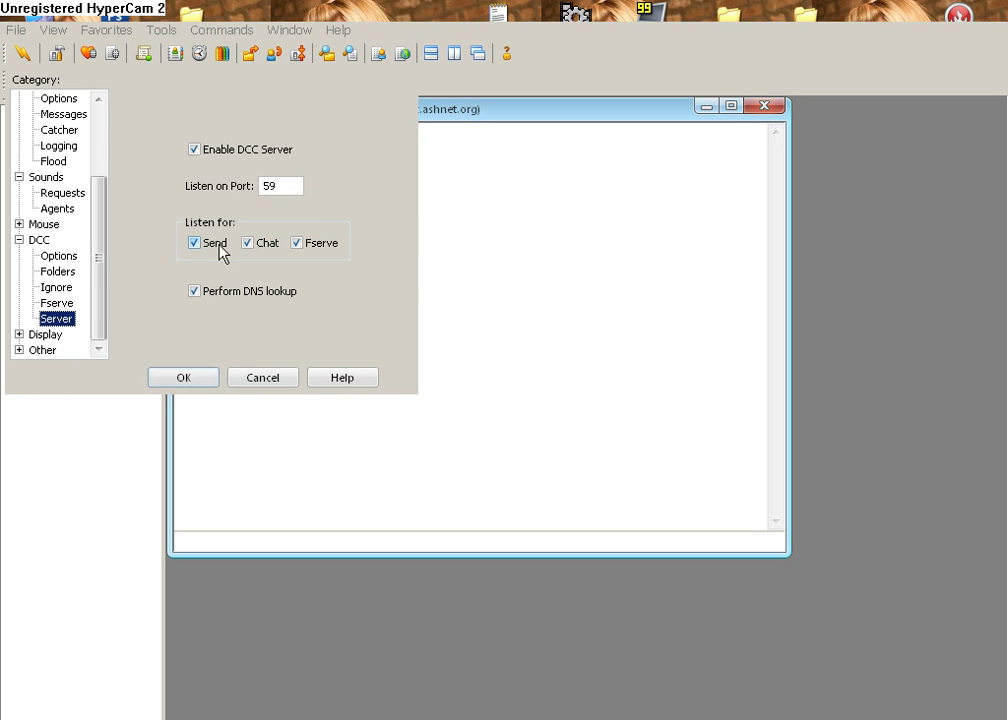
pyautogui.click(283, 187)
pyautogui.click(189, 376)
pyautogui.click(924, 10)
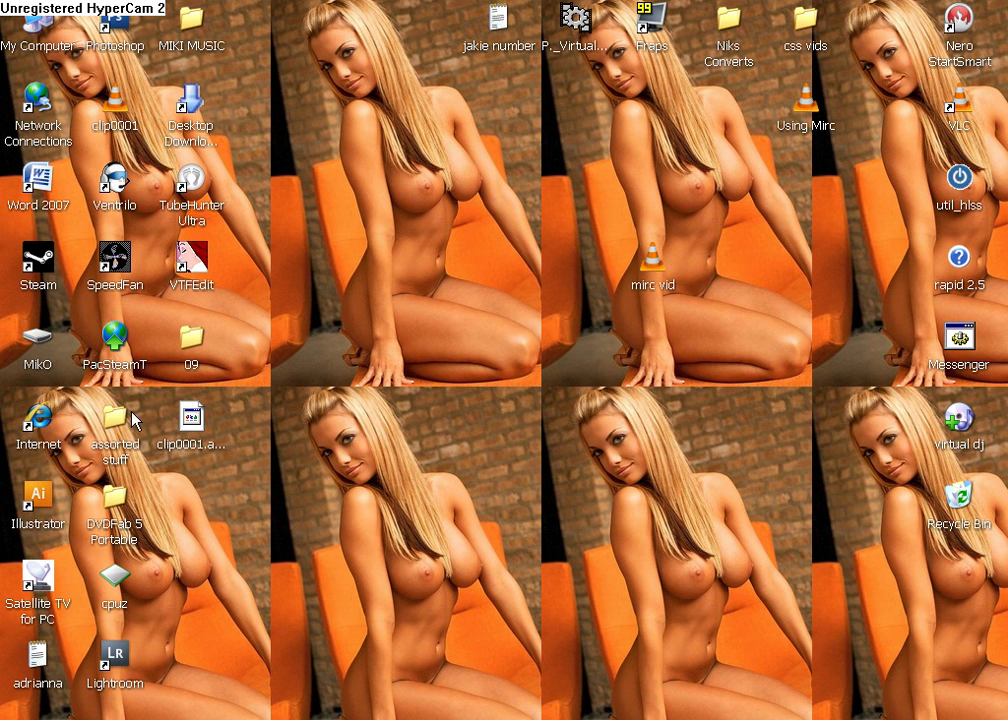
# Step: Search Google for 'packetnews' in Internet Explorer, briefly noting packetnews.com in Notepad
pyautogui.click(44, 420)
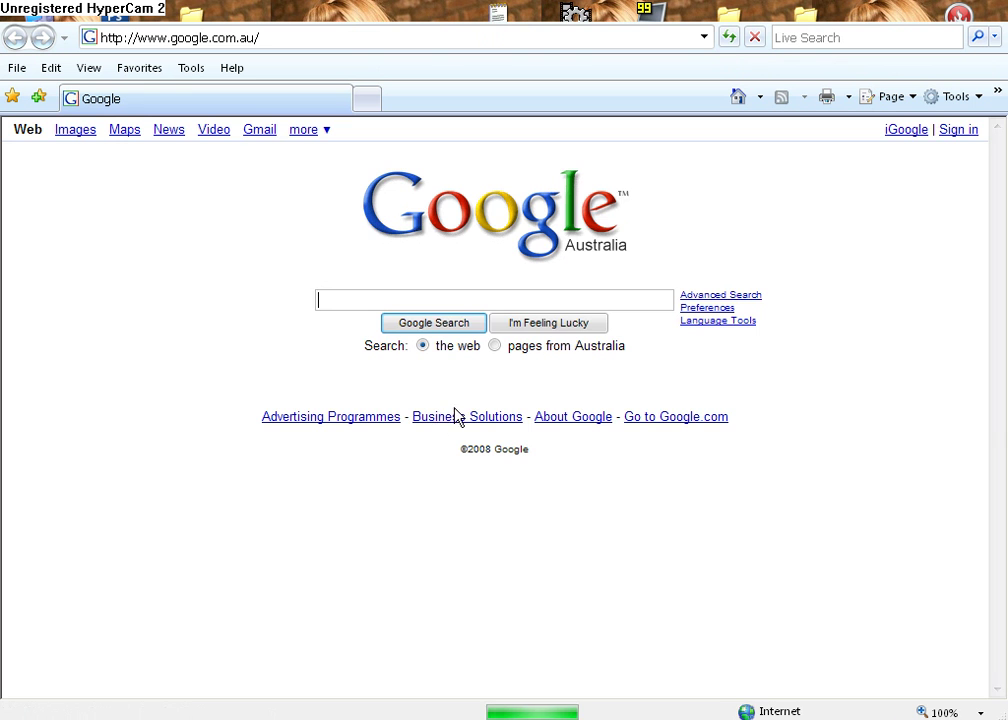
pyautogui.write('packetnews')
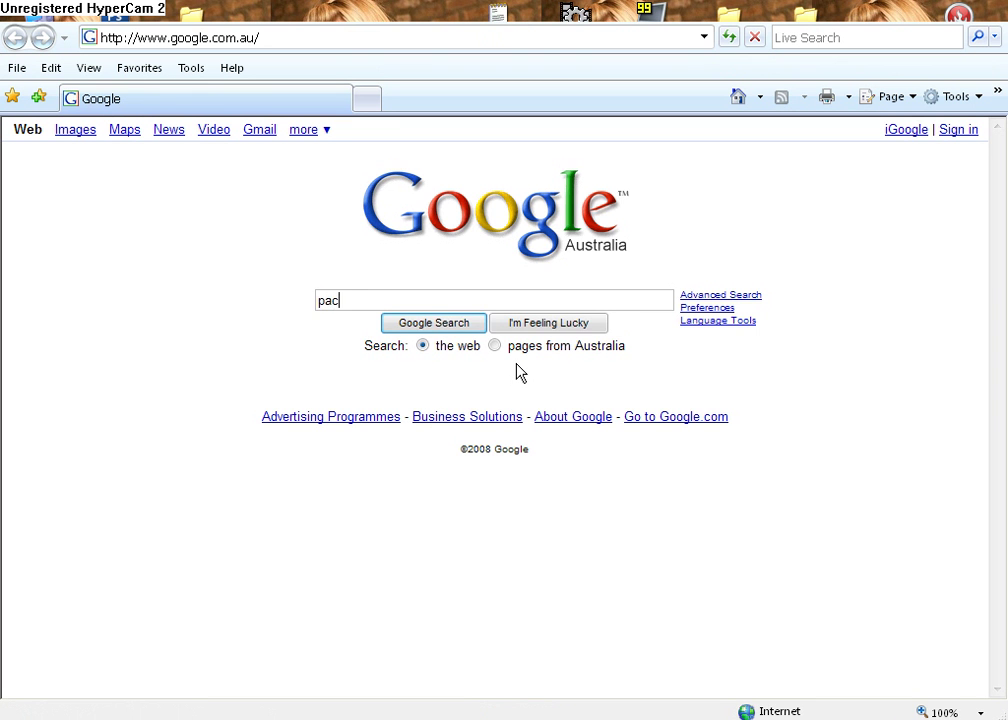
pyautogui.press('Return')
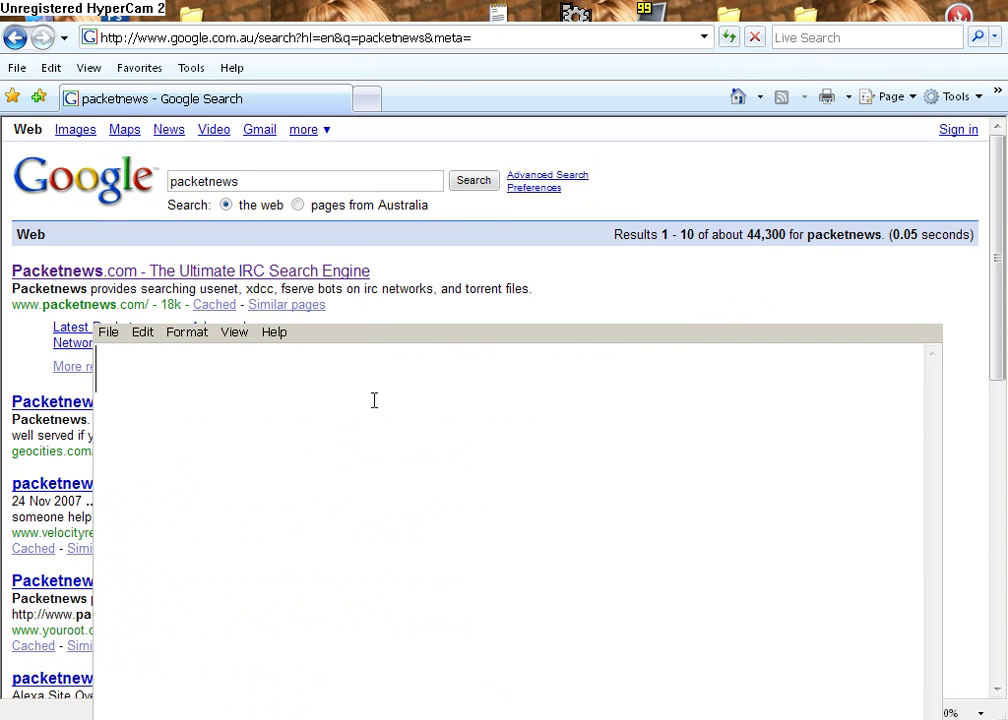
pyautogui.write('pa')
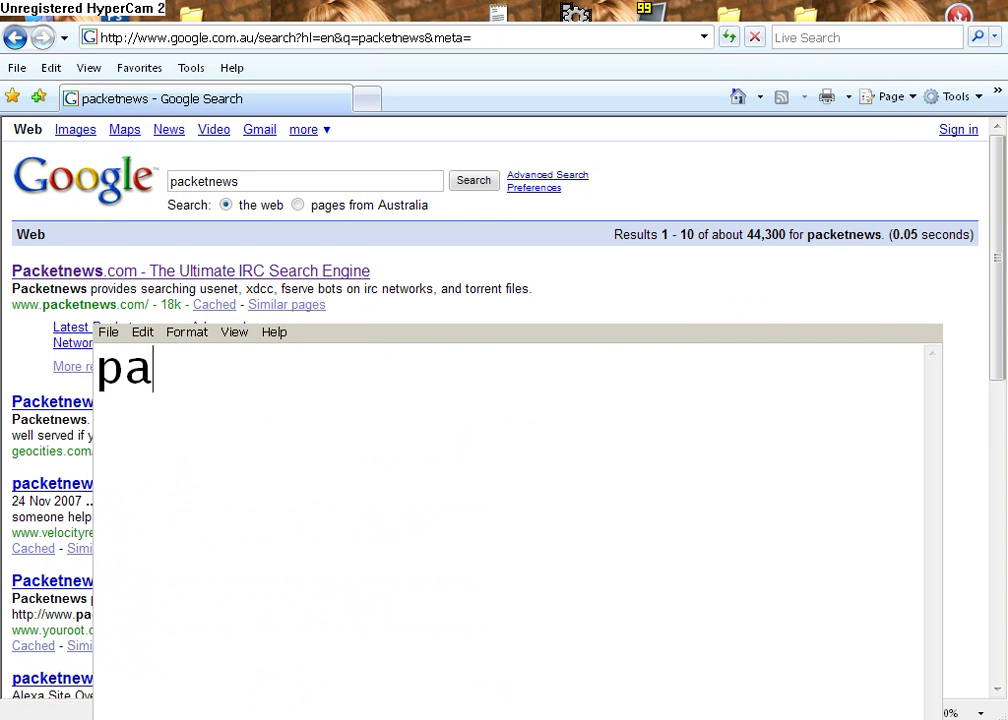
pyautogui.write('cketnews.com')
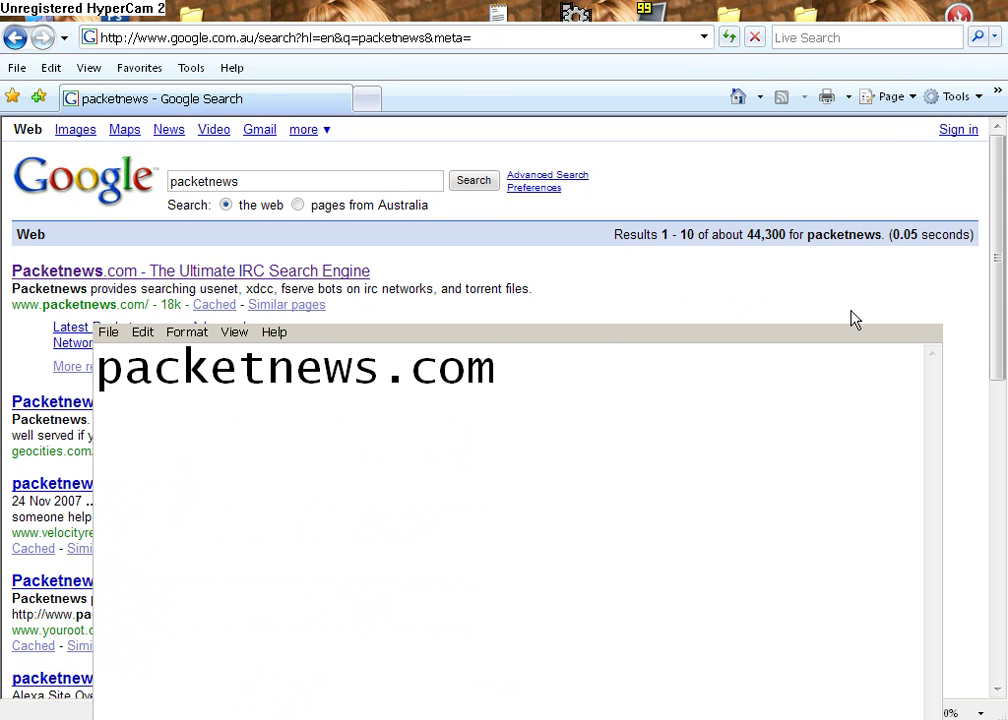
pyautogui.press('BackSpace')
pyautogui.press('BackSpace')
pyautogui.press('BackSpace')
pyautogui.press('BackSpace')
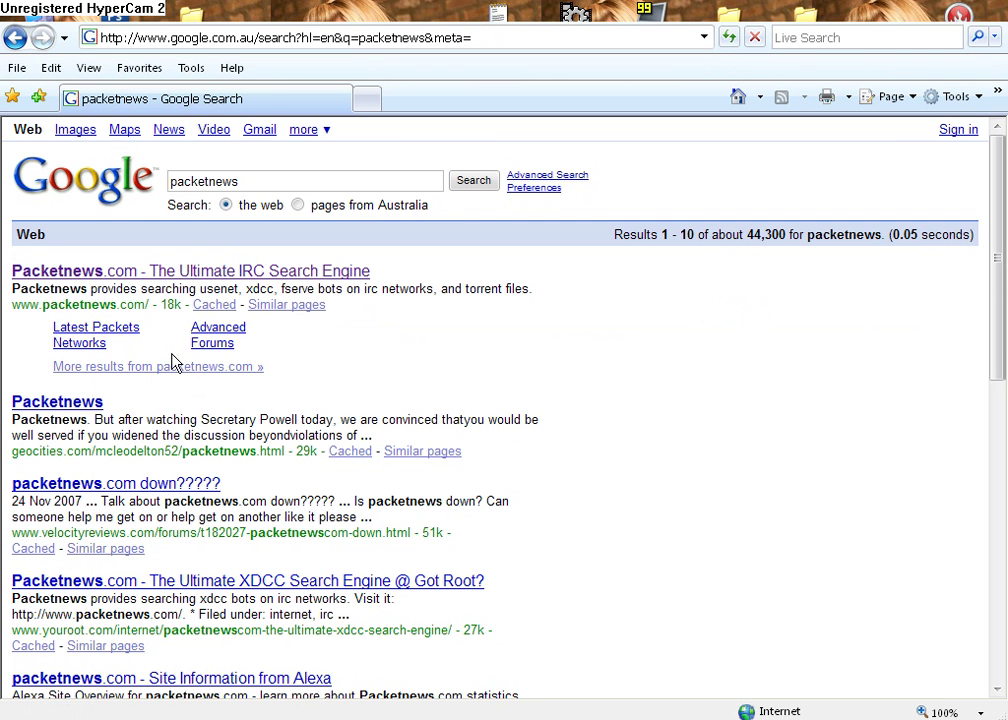
# Step: Go to Packetnews.com and run an XDCC search for 'sex and the city'
pyautogui.click(154, 273)
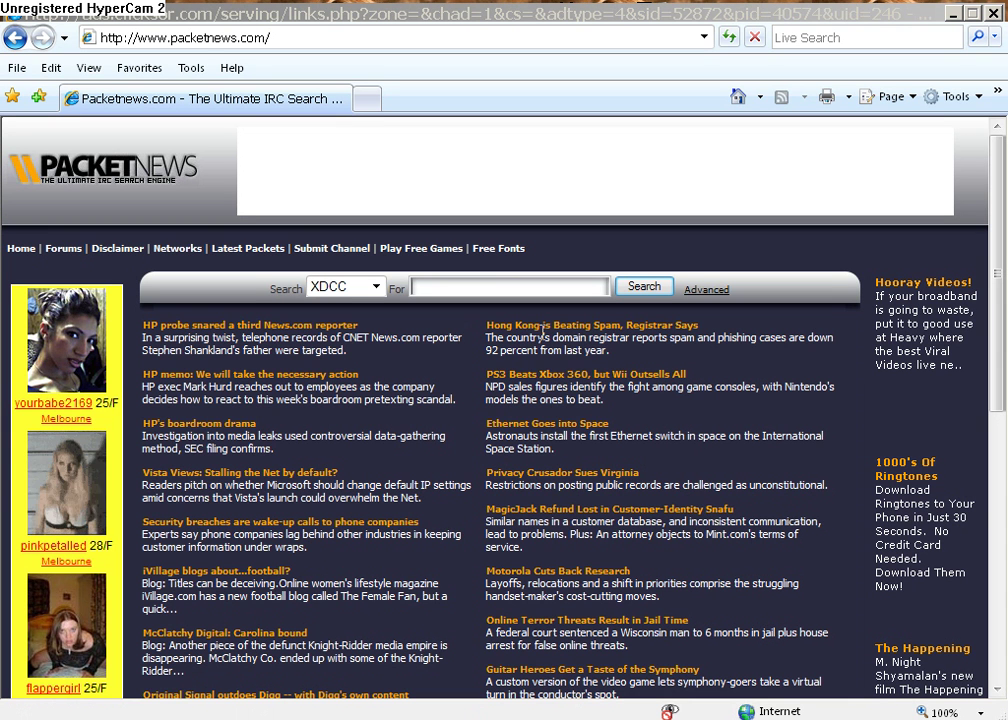
pyautogui.write('se')
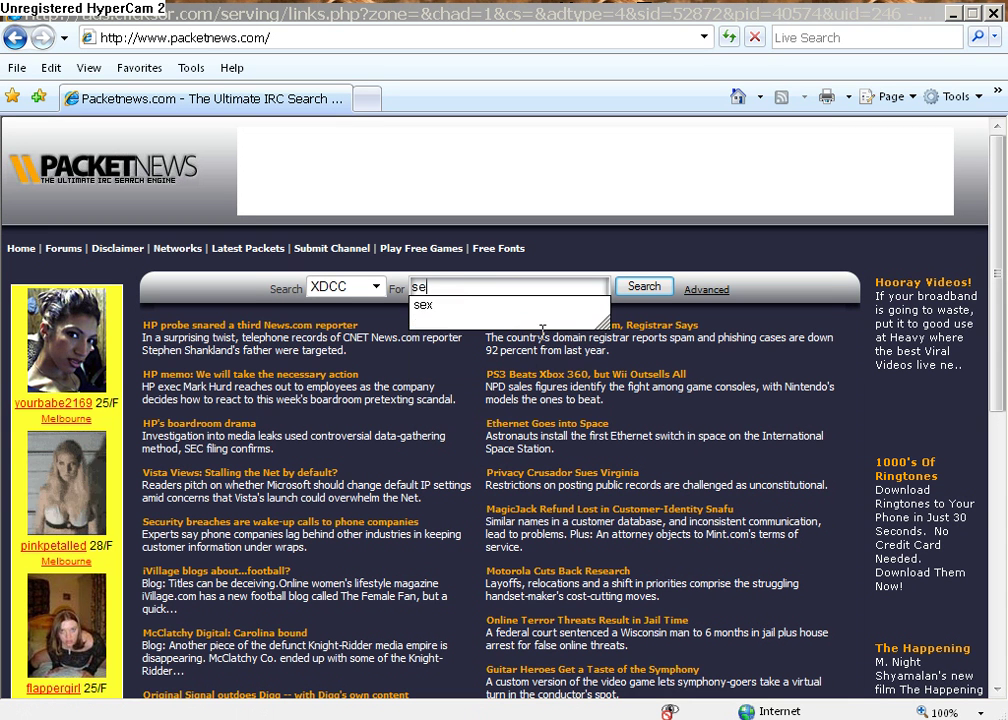
pyautogui.write('x and the ')
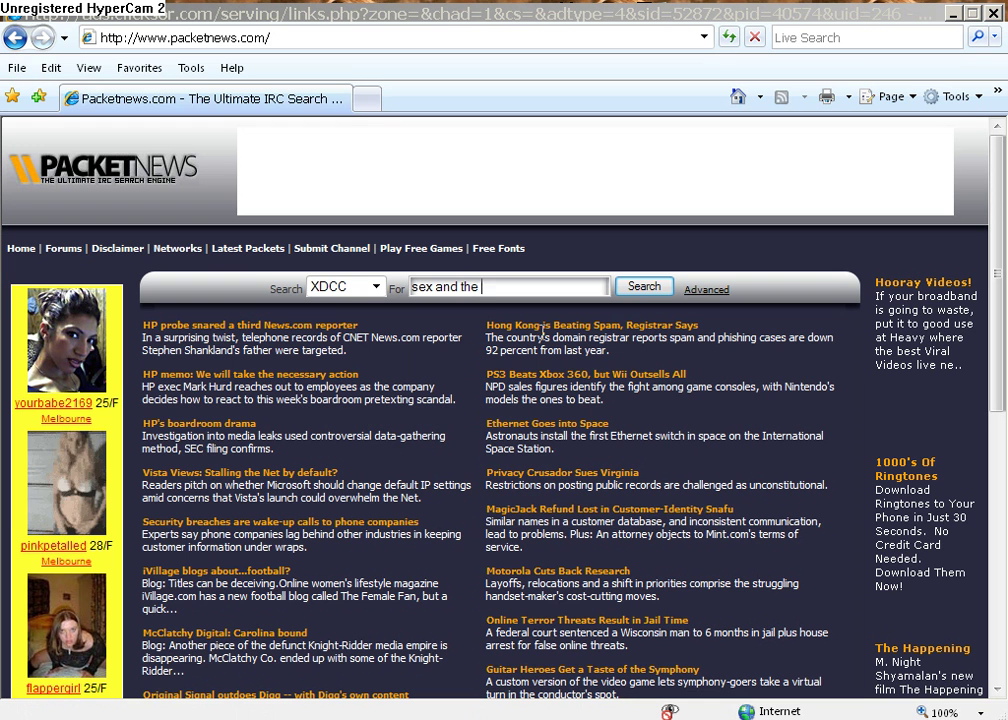
pyautogui.write('city')
pyautogui.press('Return')
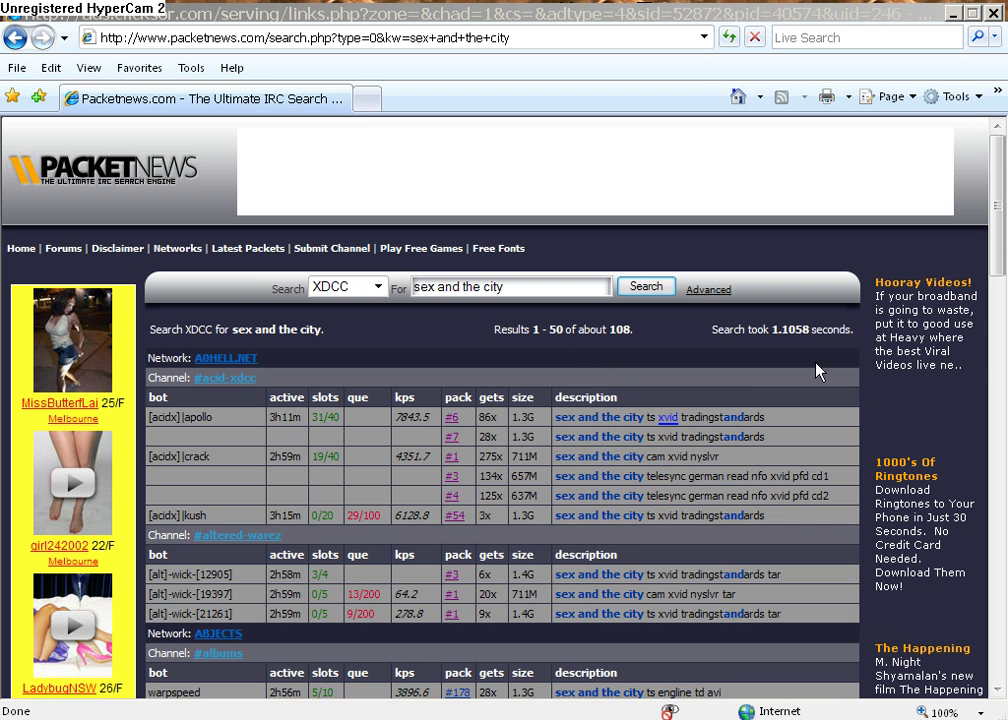
pyautogui.scroll(-2, 1003, 245)
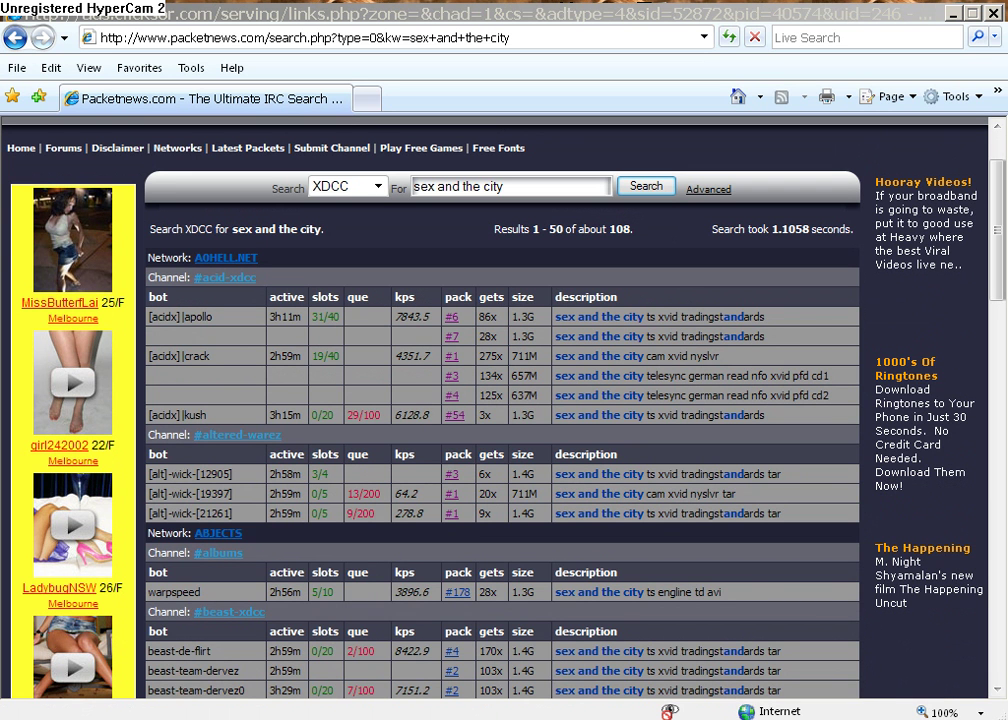
# Step: Type the reminder 'remember pack #6' in Notepad
pyautogui.write('remm')
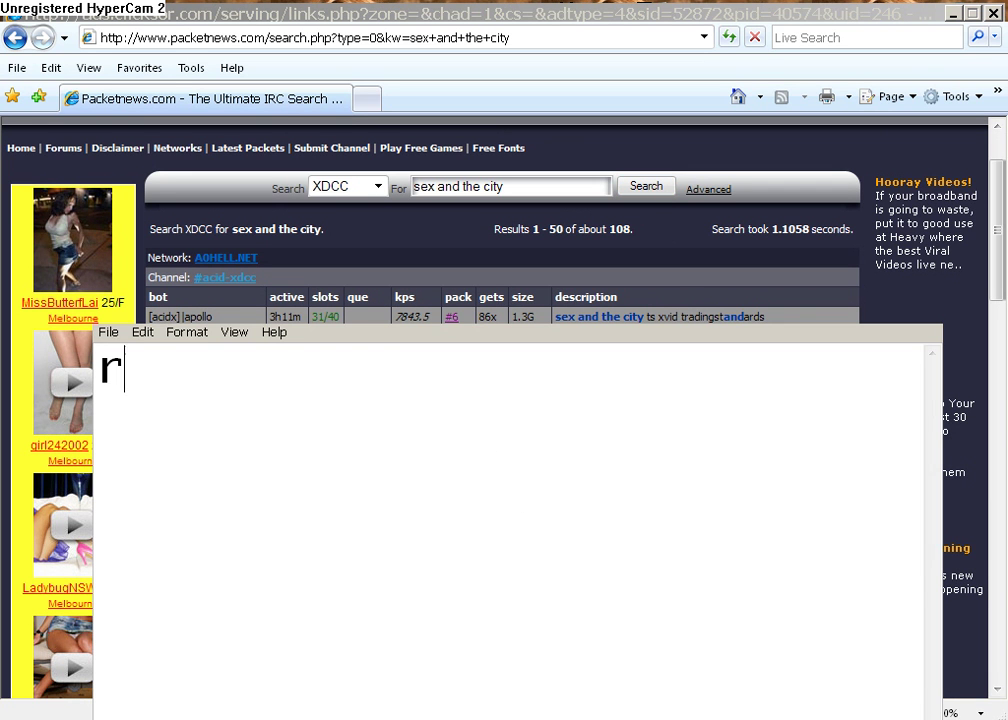
pyautogui.press('BackSpace')
pyautogui.write('er')
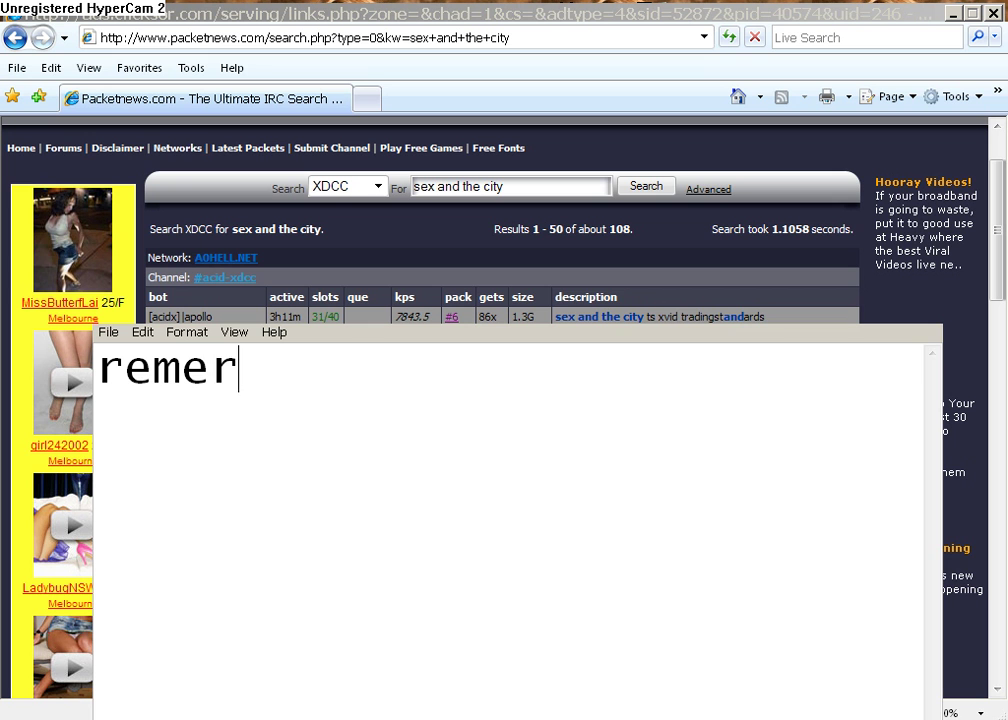
pyautogui.press('BackSpace')
pyautogui.write('m')
pyautogui.write('ber pack ')
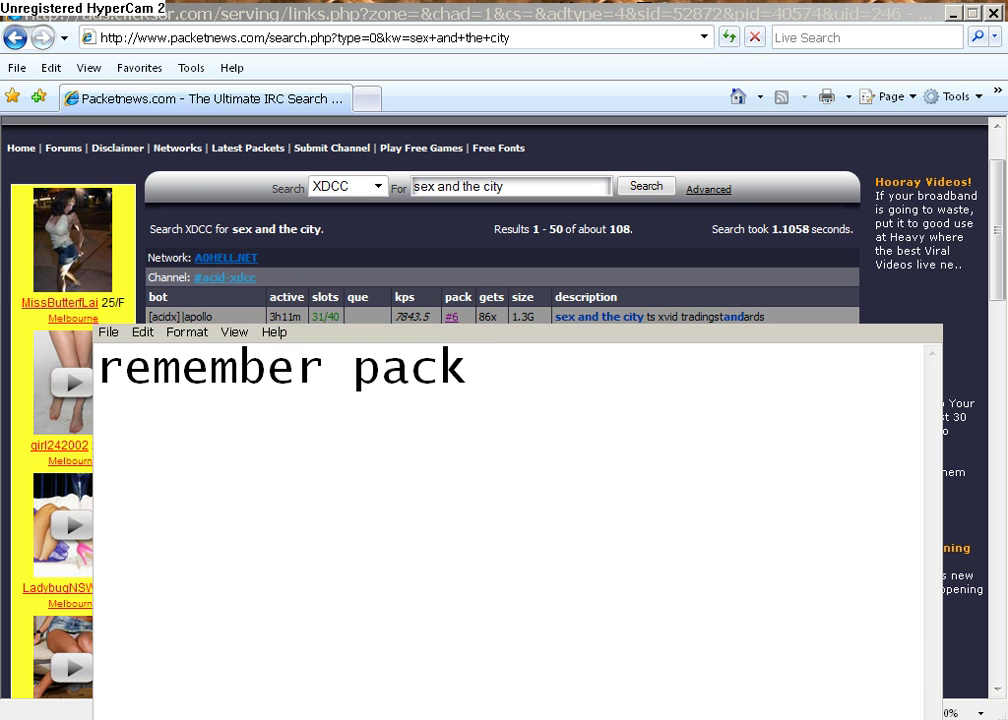
pyautogui.write('#')
pyautogui.write('6')
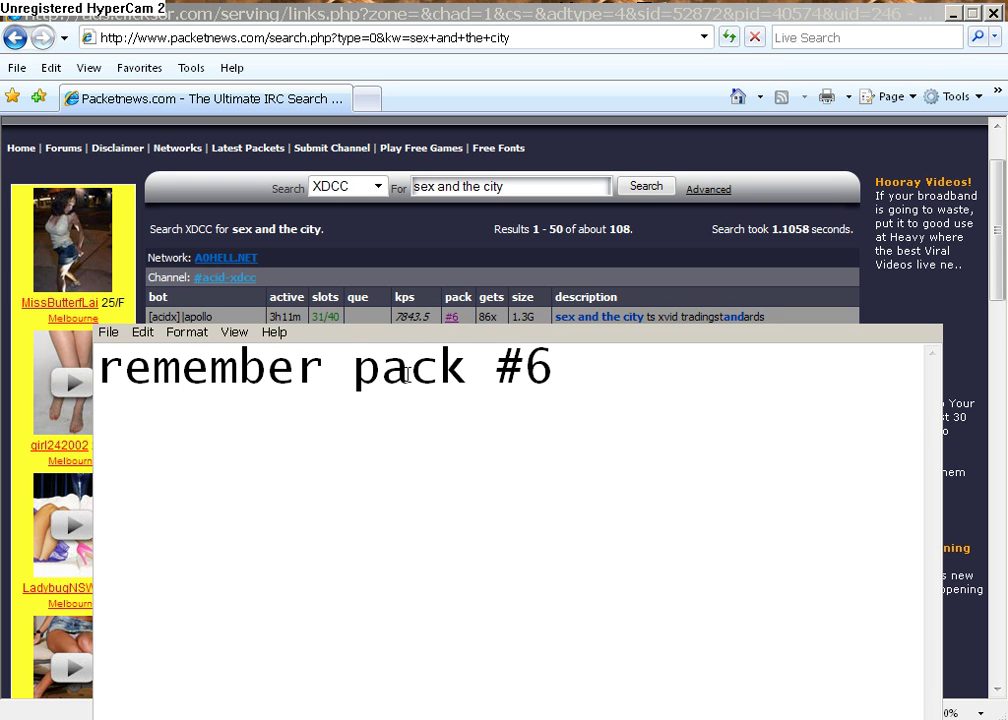
pyautogui.hotkey('shift', 'Left')
pyautogui.click(580, 358)
# Step: Move the note over the results, delete its text and return to the Packetnews results
pyautogui.click(605, 318)
pyautogui.hotkey('alt', 'Tab')
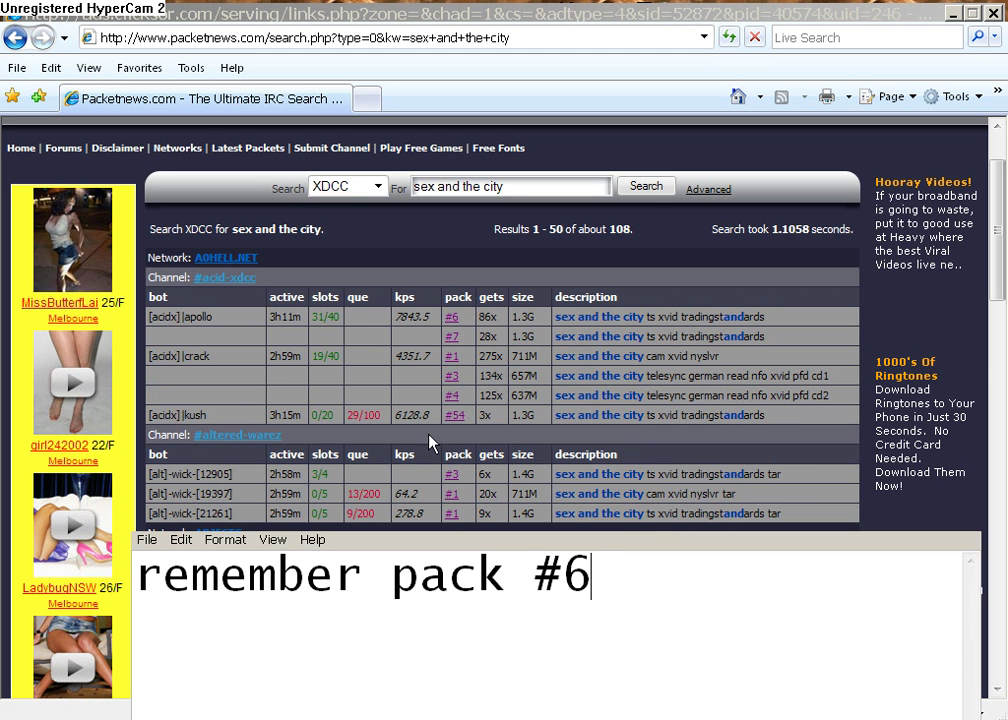
pyautogui.moveTo(590, 535); pyautogui.dragTo(547, 233)
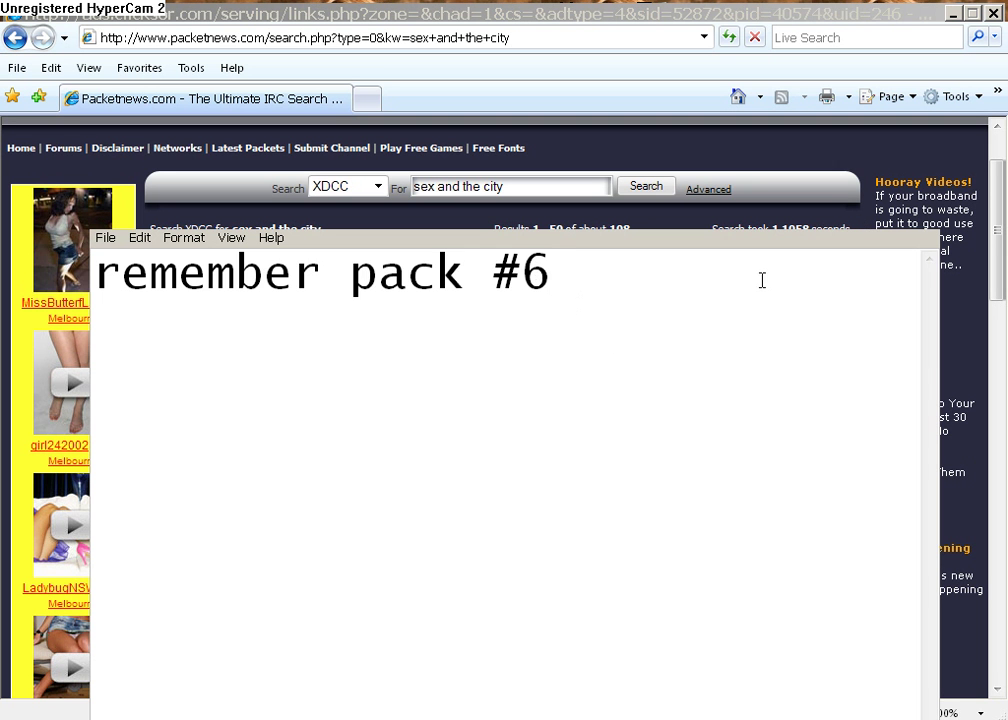
pyautogui.moveTo(760, 281); pyautogui.dragTo(241, 313)
pyautogui.press('BackSpace')
pyautogui.press('BackSpace')
pyautogui.press('BackSpace')
pyautogui.press('BackSpace')
pyautogui.press('BackSpace')
pyautogui.press('BackSpace')
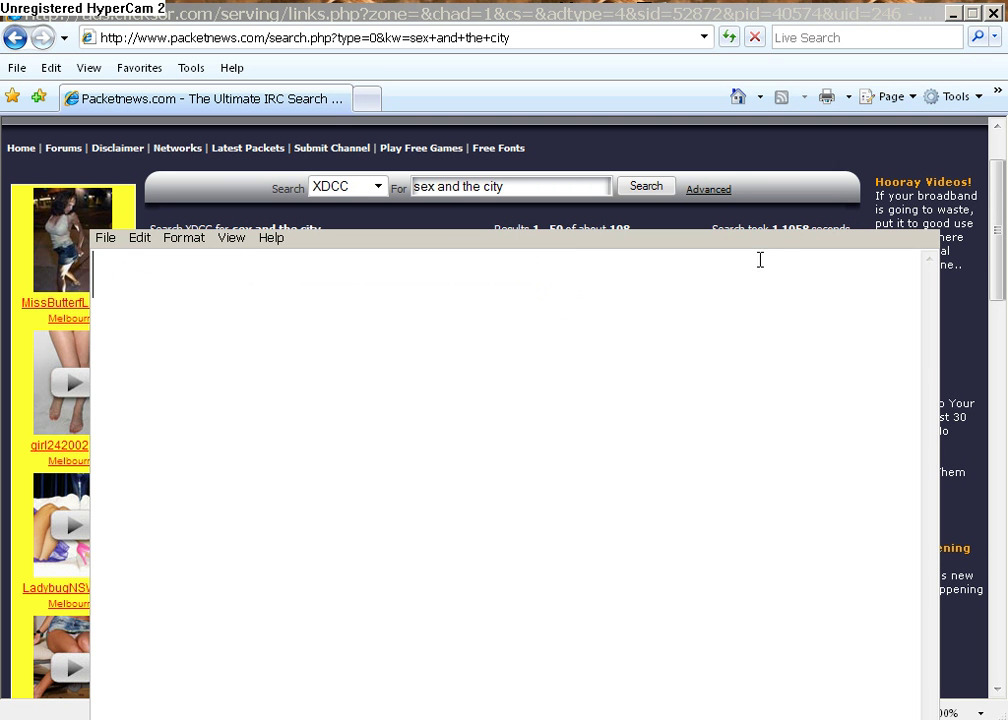
pyautogui.click(850, 218)
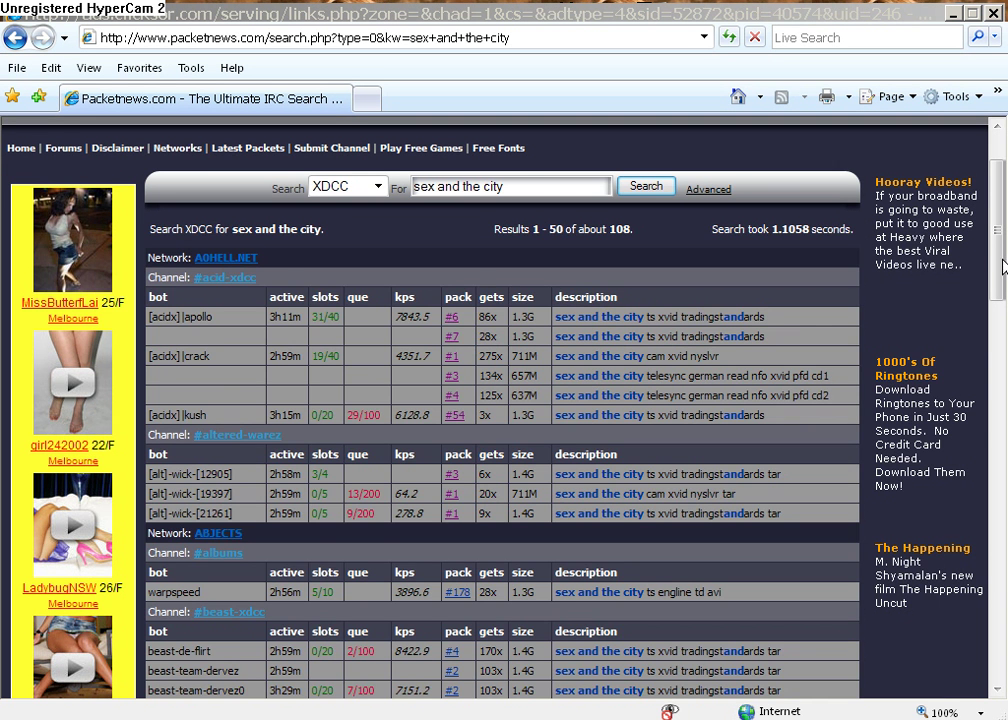
# Step: Copy pack #3 from bot [lb]-n-[0983] in #liberty, allowing the page clipboard access
pyautogui.moveTo(1003, 268)
pyautogui.mouseDown()
pyautogui.moveTo(1003, 431)
pyautogui.moveTo(1004, 265)
pyautogui.moveTo(1004, 281)
pyautogui.mouseUp()
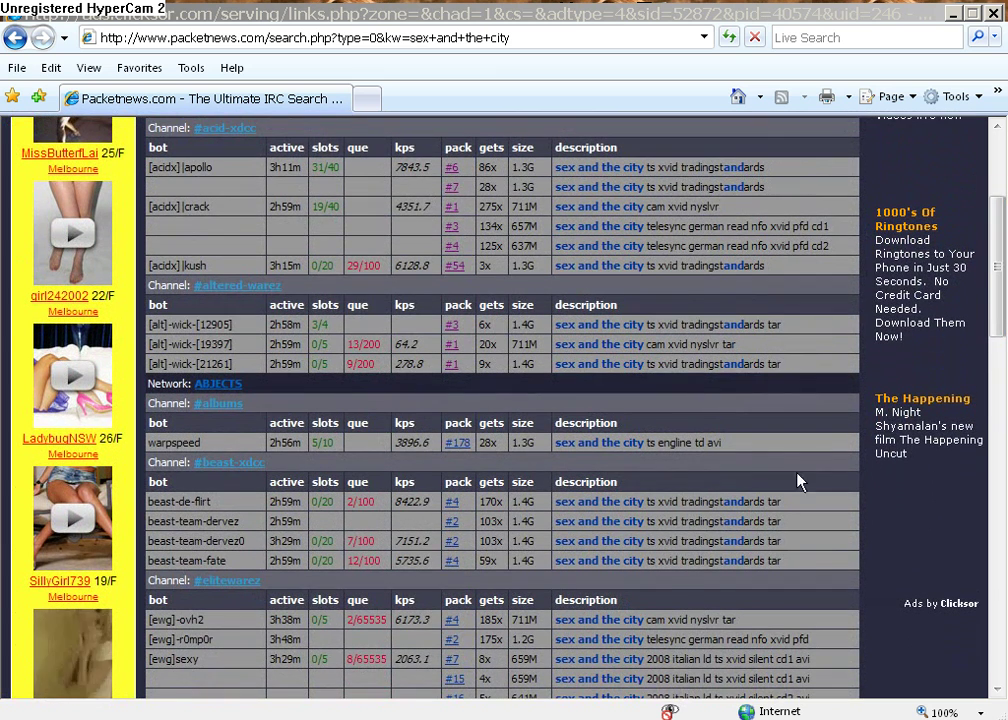
pyautogui.scroll(-5, 670, 578)
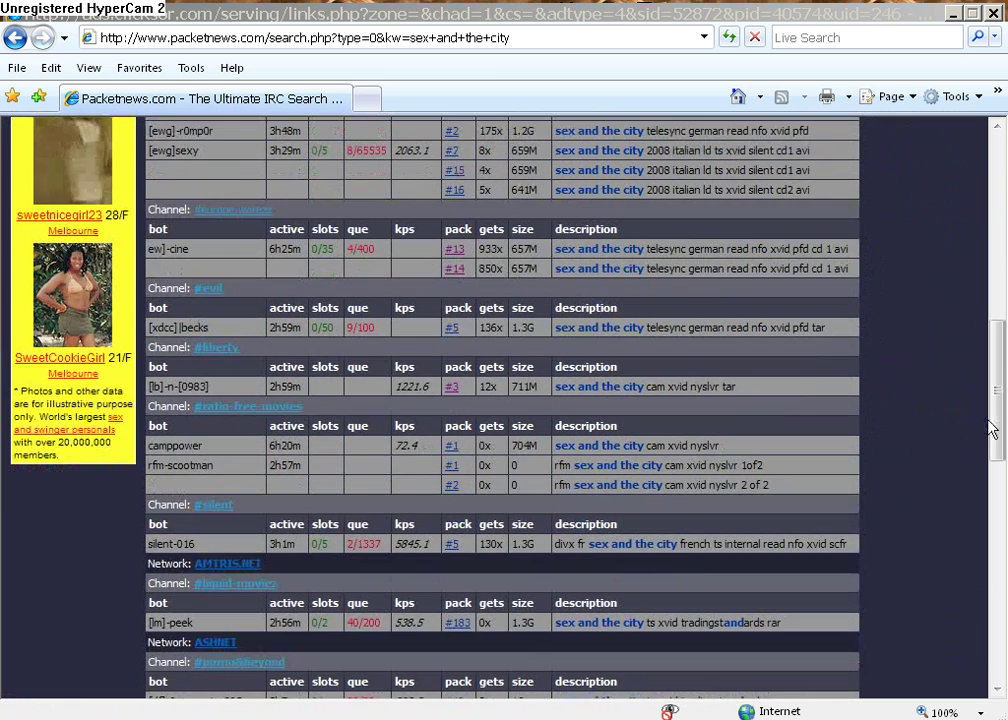
pyautogui.moveTo(995, 425); pyautogui.dragTo(992, 420)
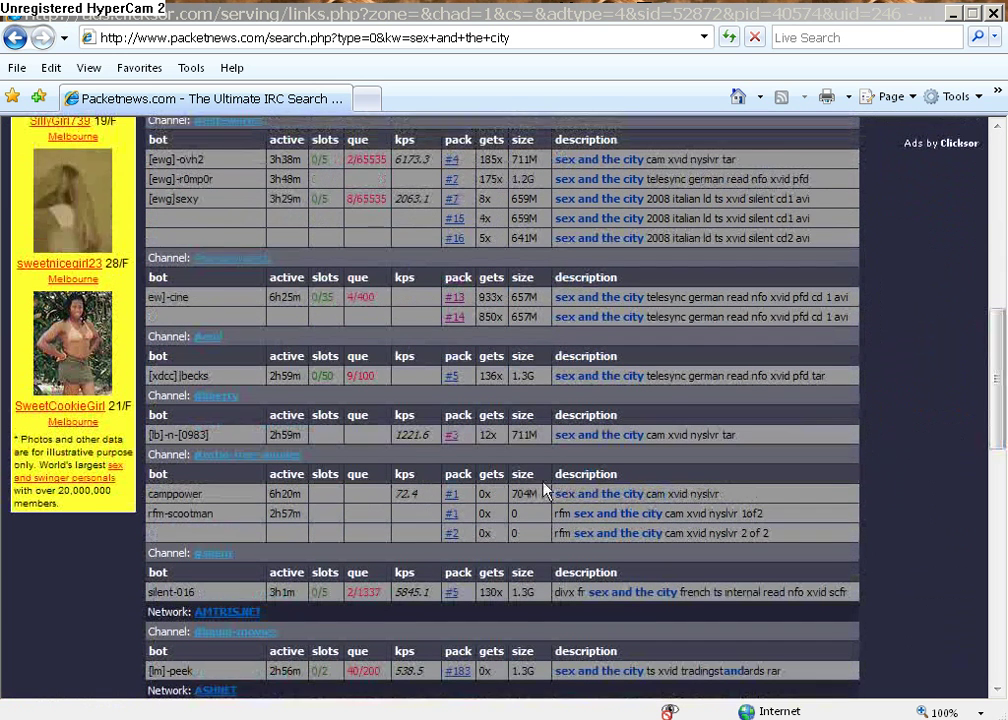
pyautogui.click(452, 442)
pyautogui.click(549, 420)
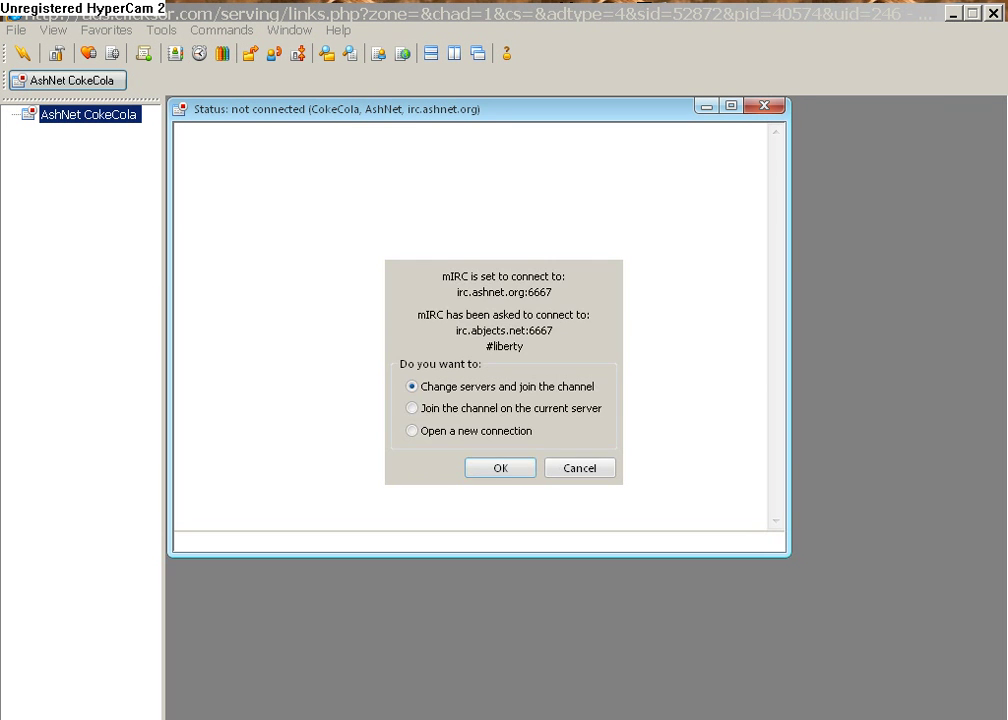
pyautogui.press('Return')
pyautogui.write('cl')
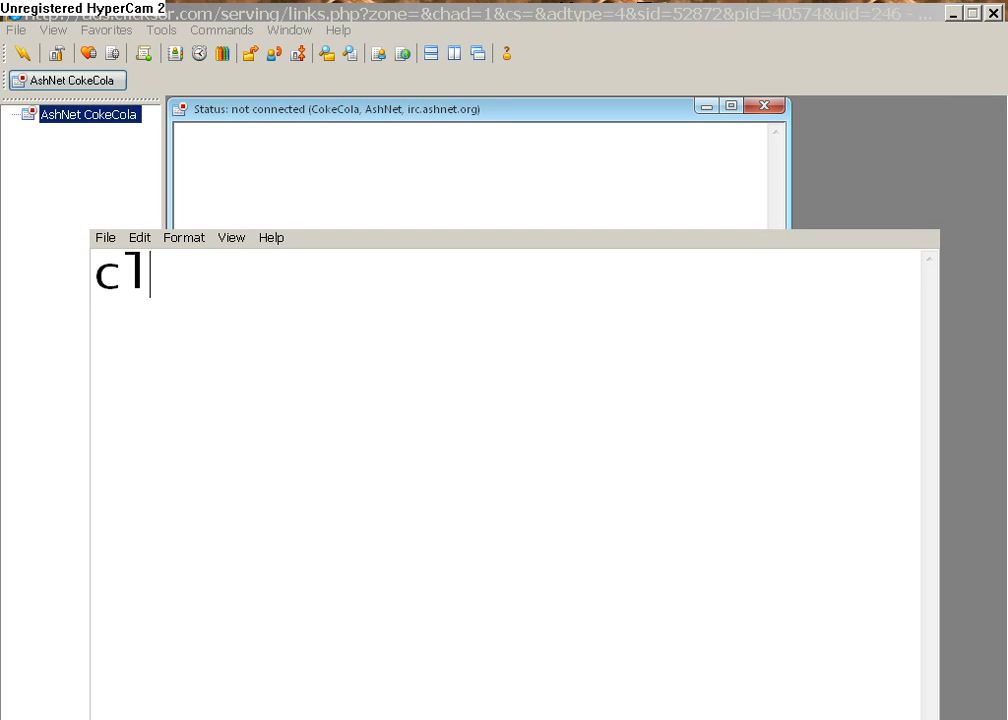
pyautogui.write('ik pack number ')
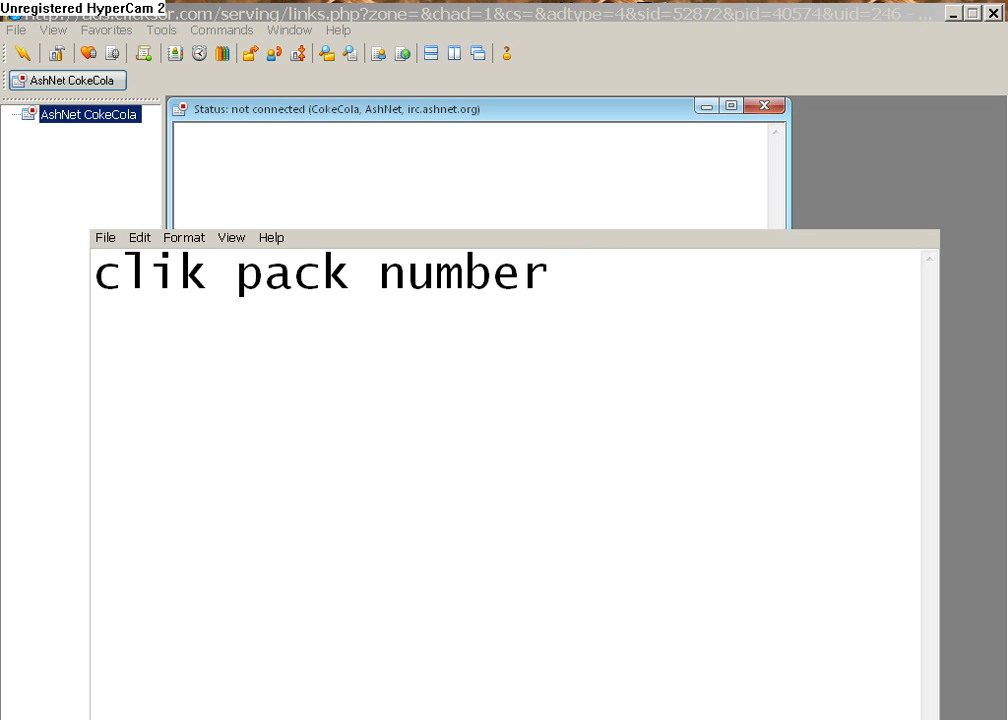
pyautogui.write('#8')
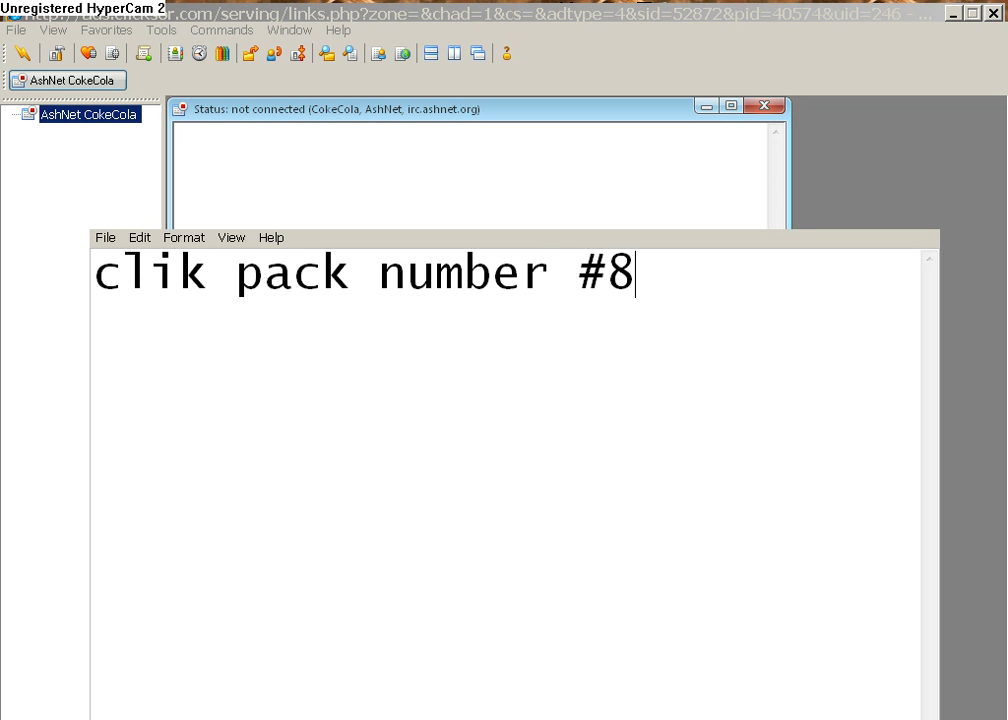
pyautogui.press('BackSpace')
pyautogui.write('9')
pyautogui.press('BackSpace')
pyautogui.write('78')
pyautogui.press('BackSpace')
pyautogui.press('BackSpace')
pyautogui.press('BackSpace')
pyautogui.press('BackSpace')
pyautogui.press('BackSpace')
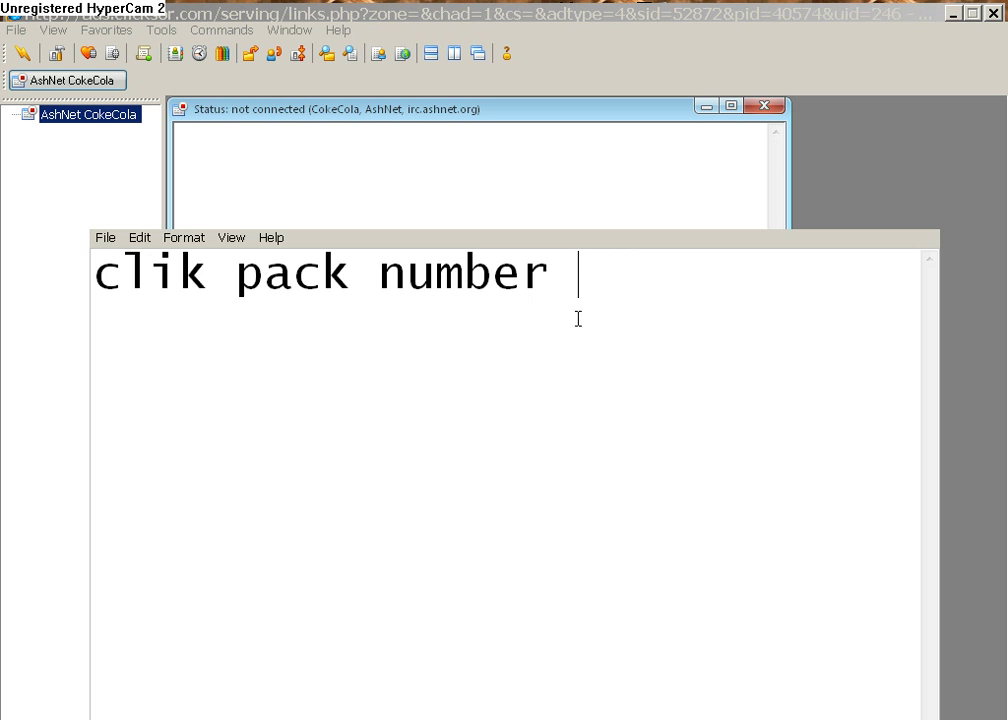
pyautogui.moveTo(466, 275); pyautogui.dragTo(97, 272)
pyautogui.press('BackSpace')
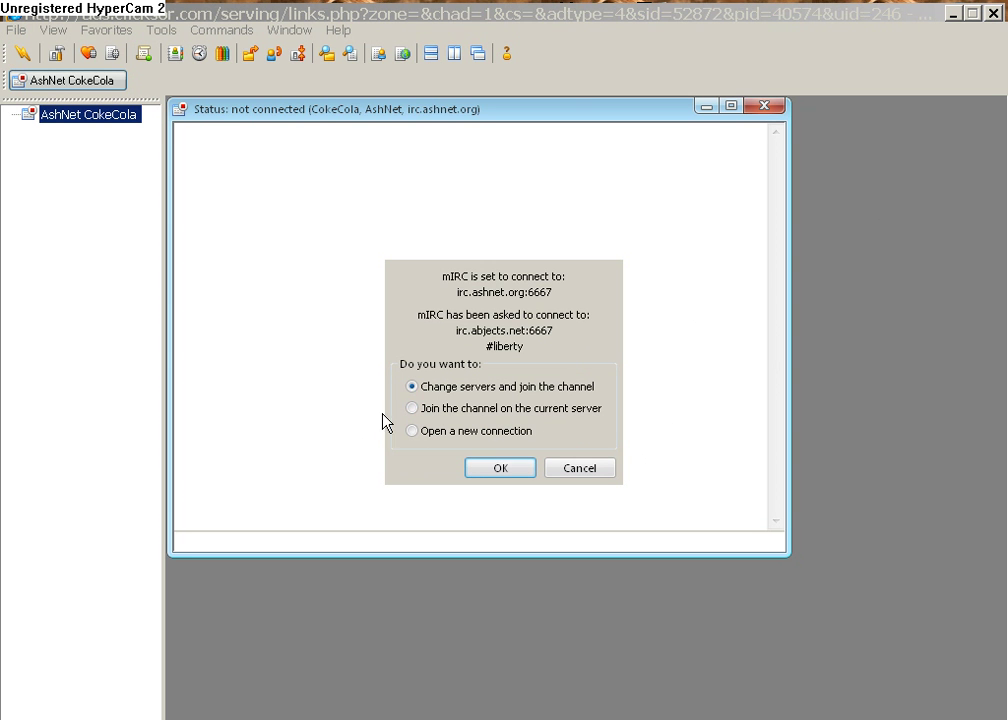
pyautogui.click(460, 386)
# Step: Join #liberty on irc.abjects.net, then type and copy '/ctcp [lb]-n-[0983] xdcc send #3'
pyautogui.click(510, 472)
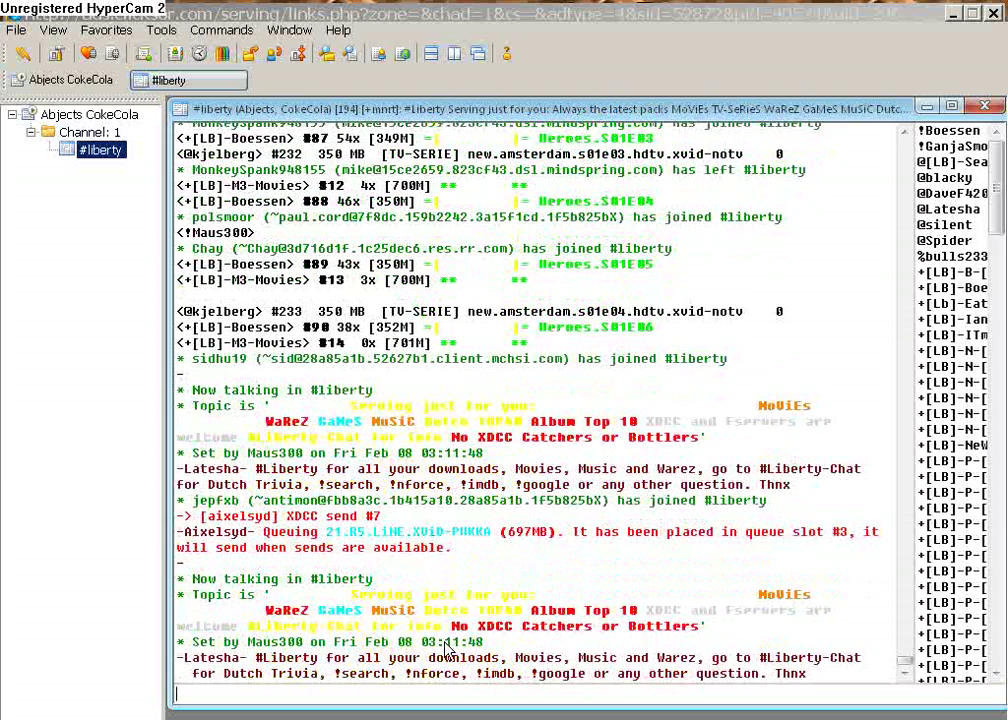
pyautogui.write('/ctcp [lb]-n-[0983] xdcc send #3')
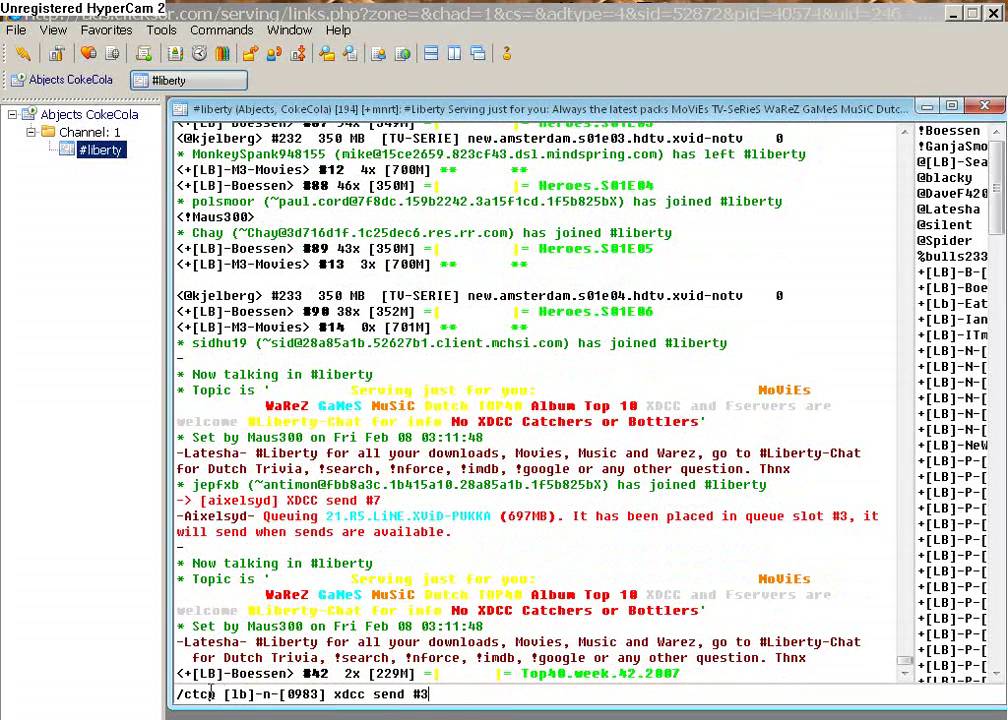
pyautogui.moveTo(438, 693); pyautogui.dragTo(170, 693)
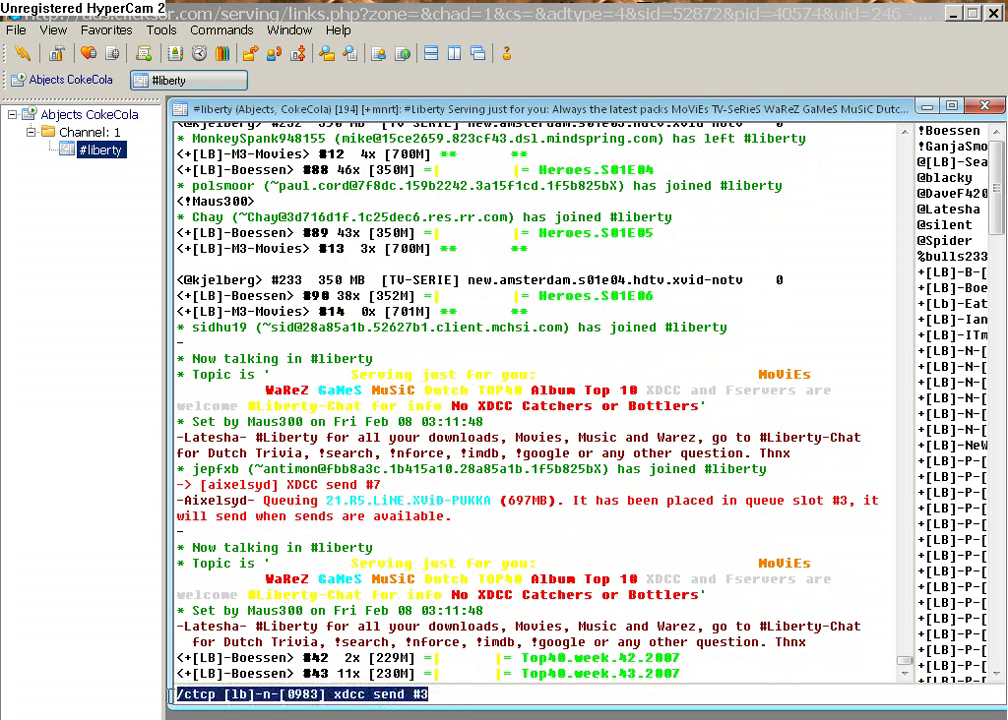
pyautogui.rightClick(190, 690)
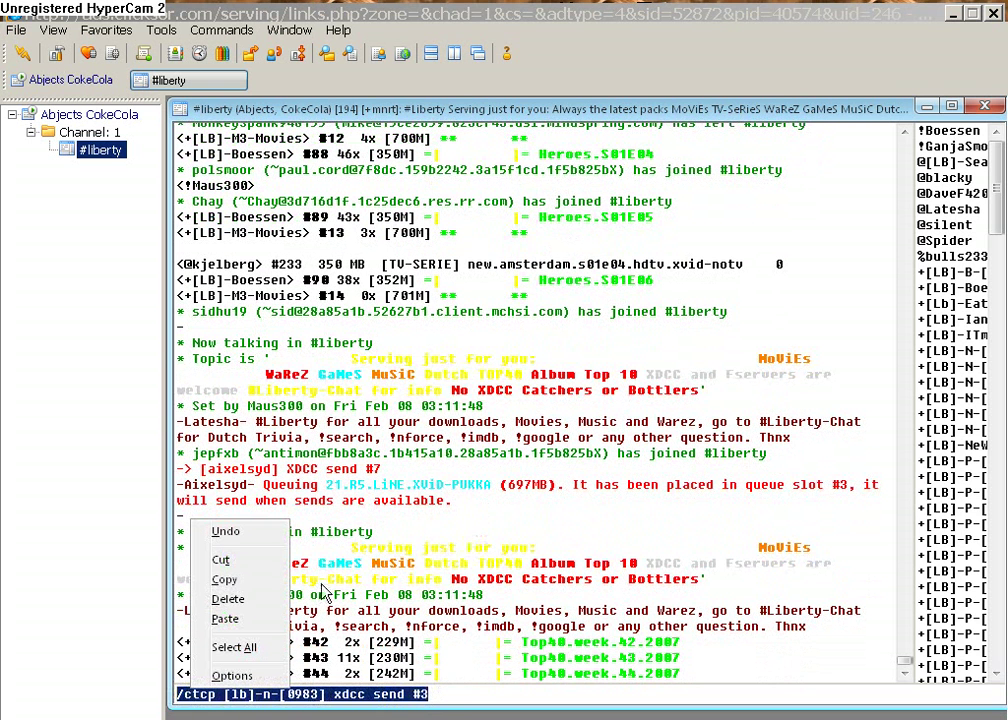
pyautogui.click(225, 578)
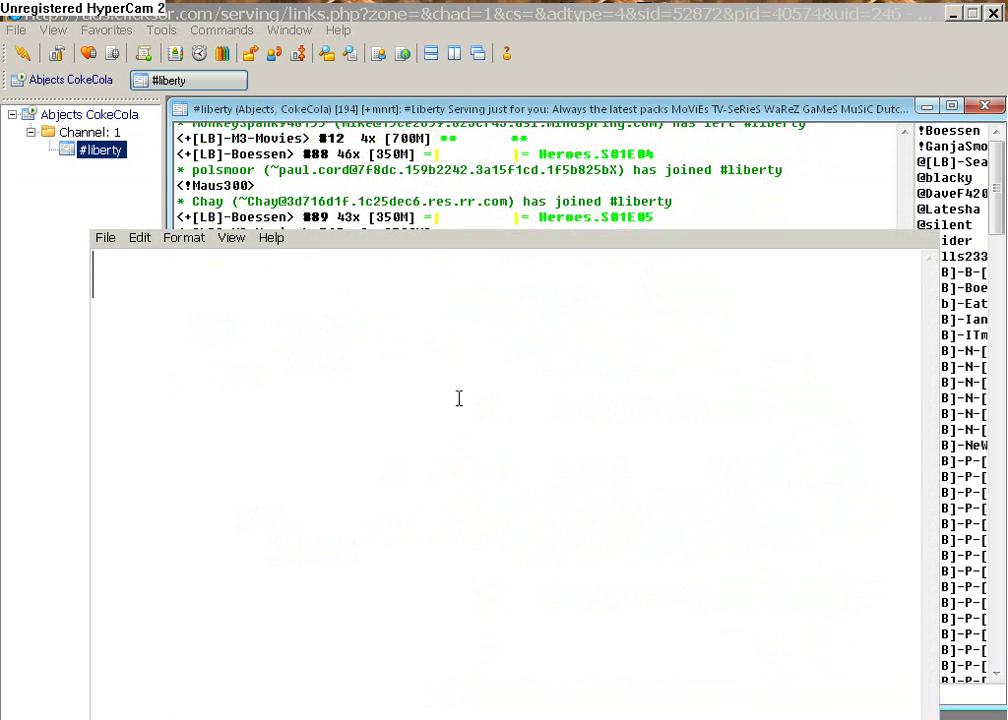
pyautogui.rightClick(459, 396)
pyautogui.click(493, 477)
pyautogui.moveTo(909, 302); pyautogui.dragTo(36, 288)
pyautogui.click(163, 280)
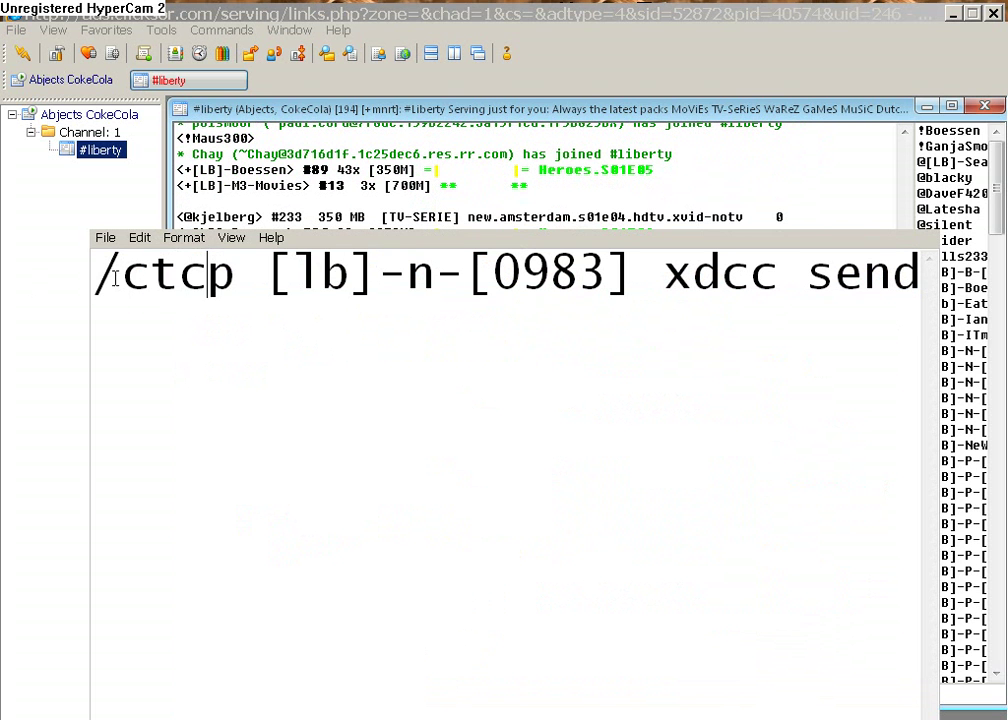
pyautogui.moveTo(95, 275); pyautogui.dragTo(412, 278)
pyautogui.click(424, 274)
pyautogui.press('Right')
pyautogui.write('#3')
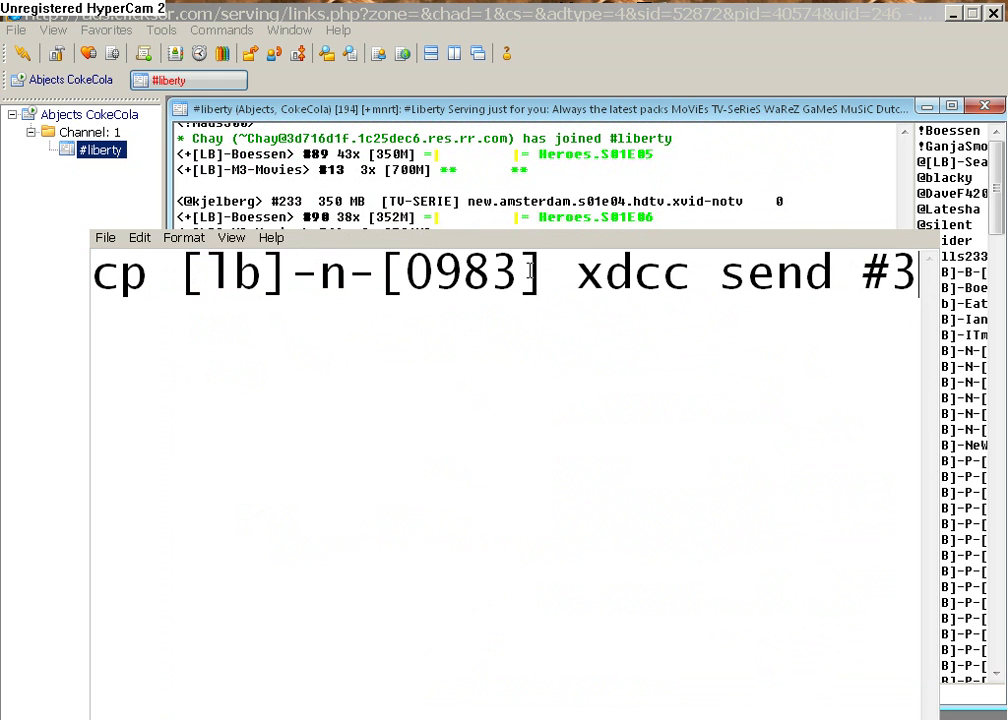
pyautogui.press('Home')
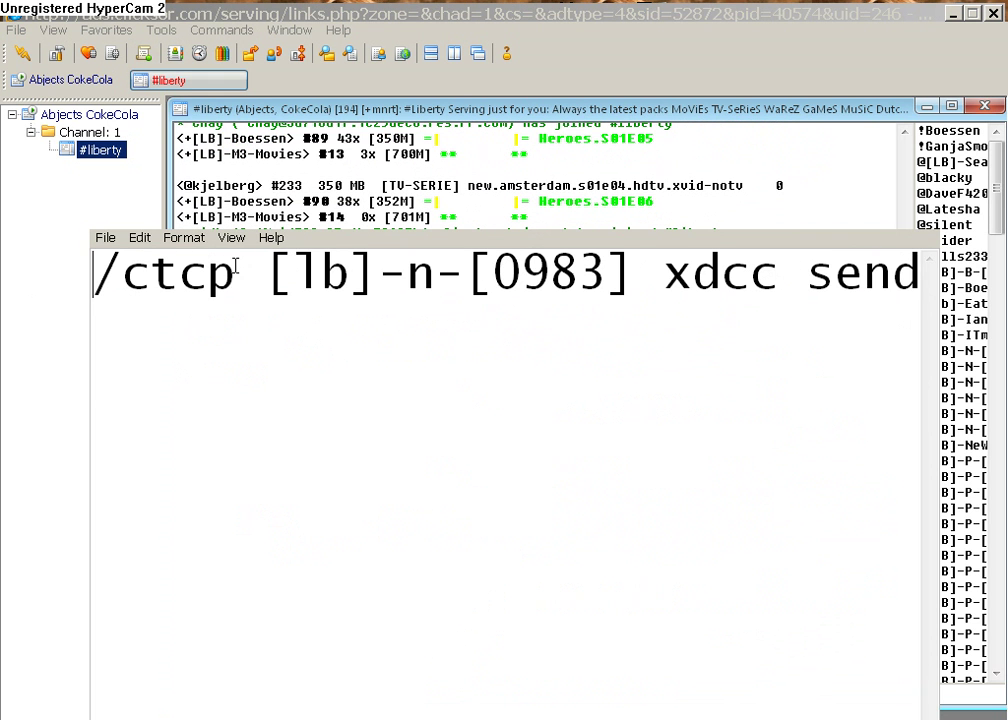
pyautogui.moveTo(266, 274); pyautogui.dragTo(626, 270)
pyautogui.click(626, 270)
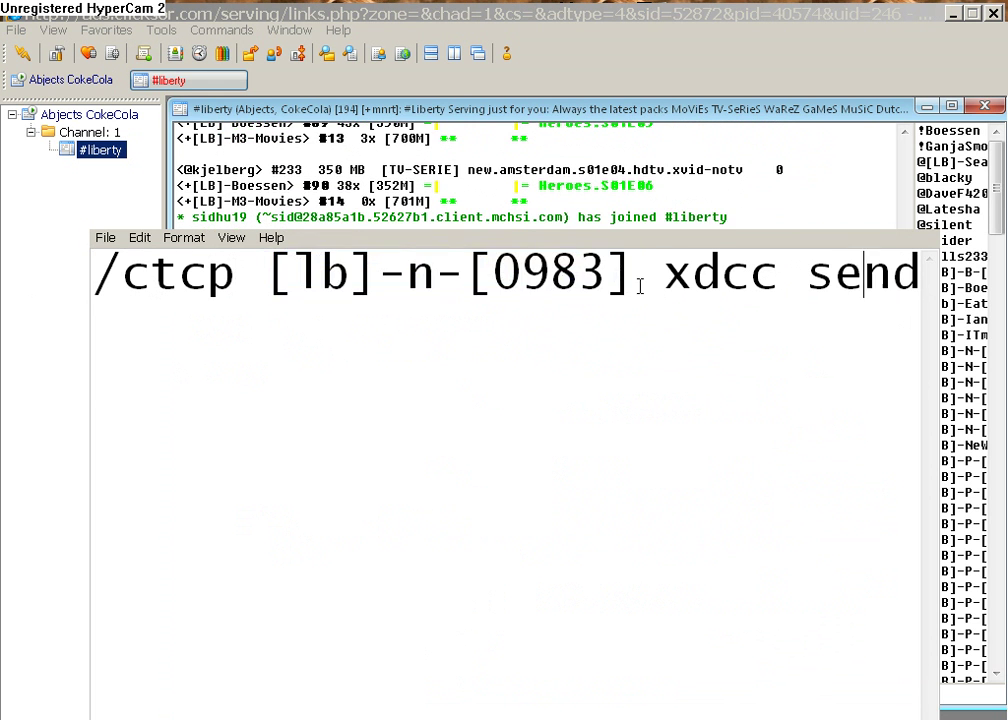
pyautogui.press('End')
pyautogui.moveTo(862, 272); pyautogui.dragTo(933, 273)
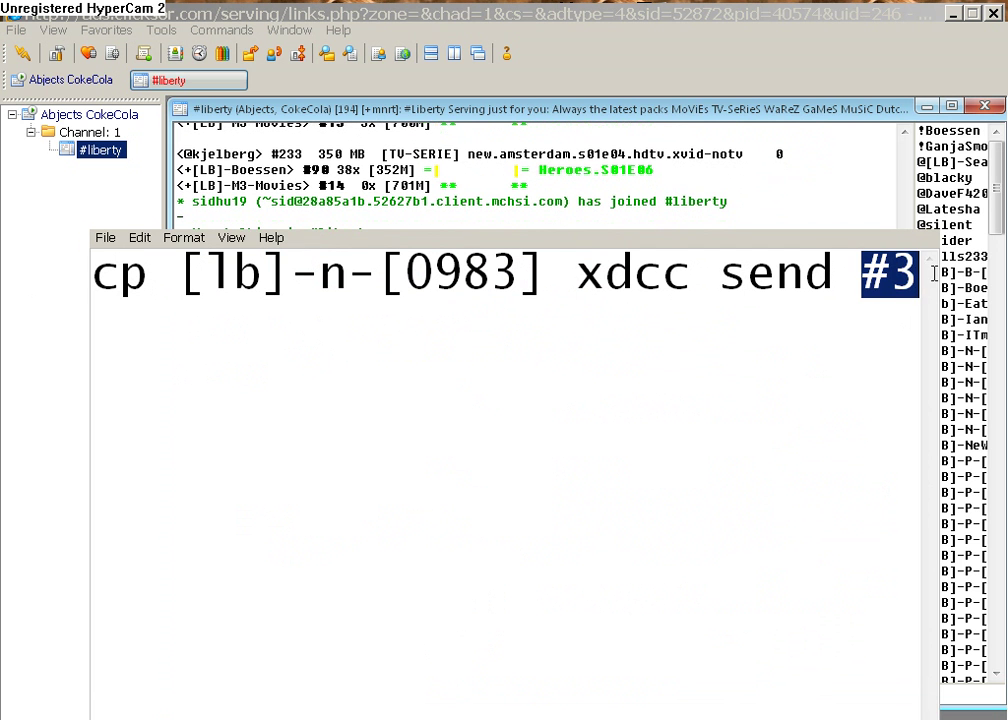
pyautogui.click(671, 440)
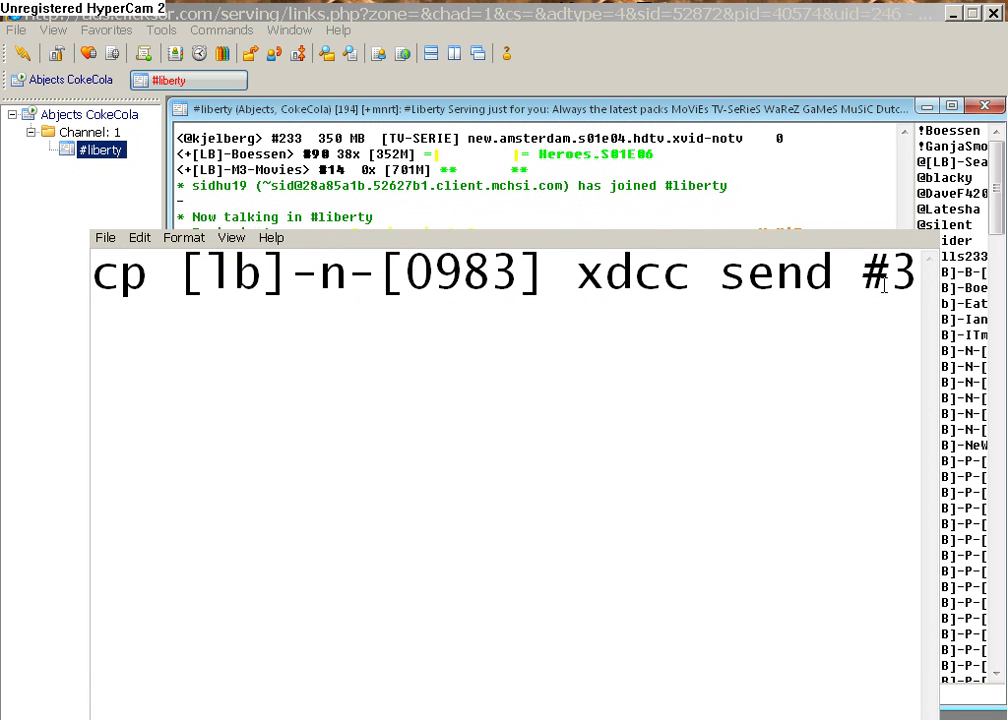
pyautogui.moveTo(890, 275)
pyautogui.mouseDown()
pyautogui.moveTo(806, 275)
pyautogui.moveTo(863, 275)
pyautogui.moveTo(940, 237)
pyautogui.mouseUp()
pyautogui.press('Left')
pyautogui.hotkey('shift', 'Home')
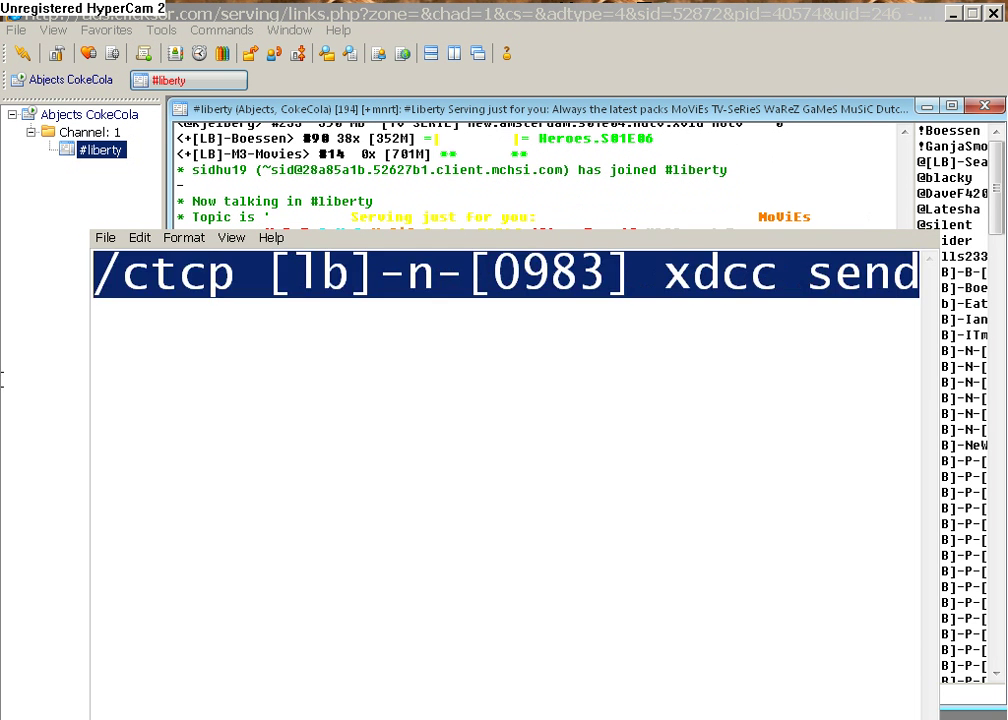
pyautogui.press('BackSpace')
pyautogui.press('Delete')
# Step: Send the xdcc send #3 request to the bot, then type 'Enjoy ;)' in Notepad
pyautogui.click(866, 225)
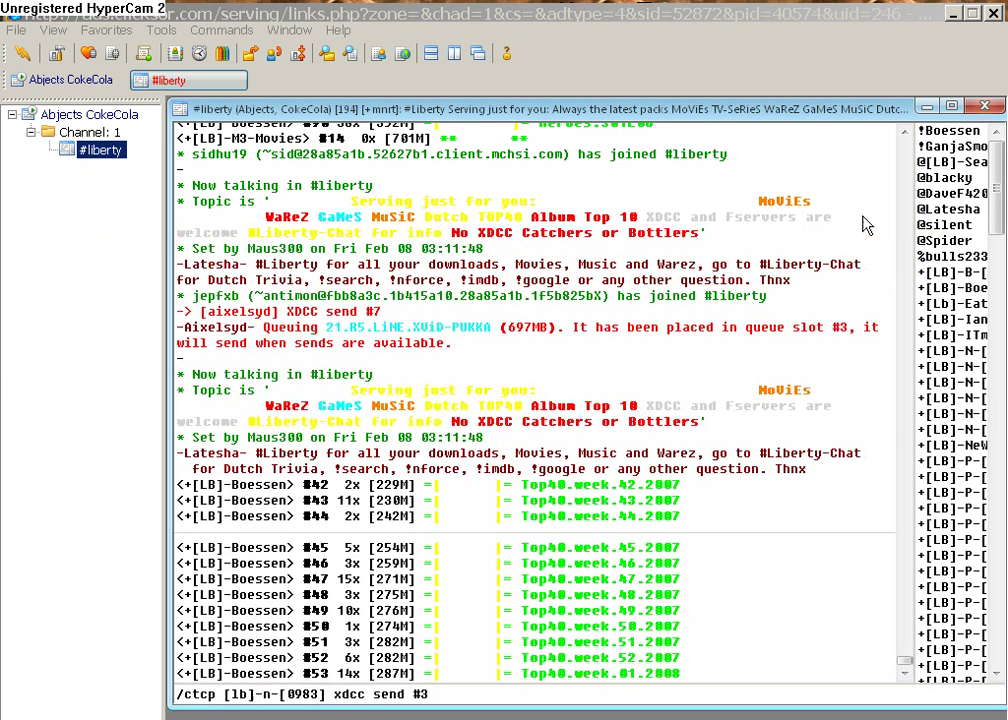
pyautogui.press('Return')
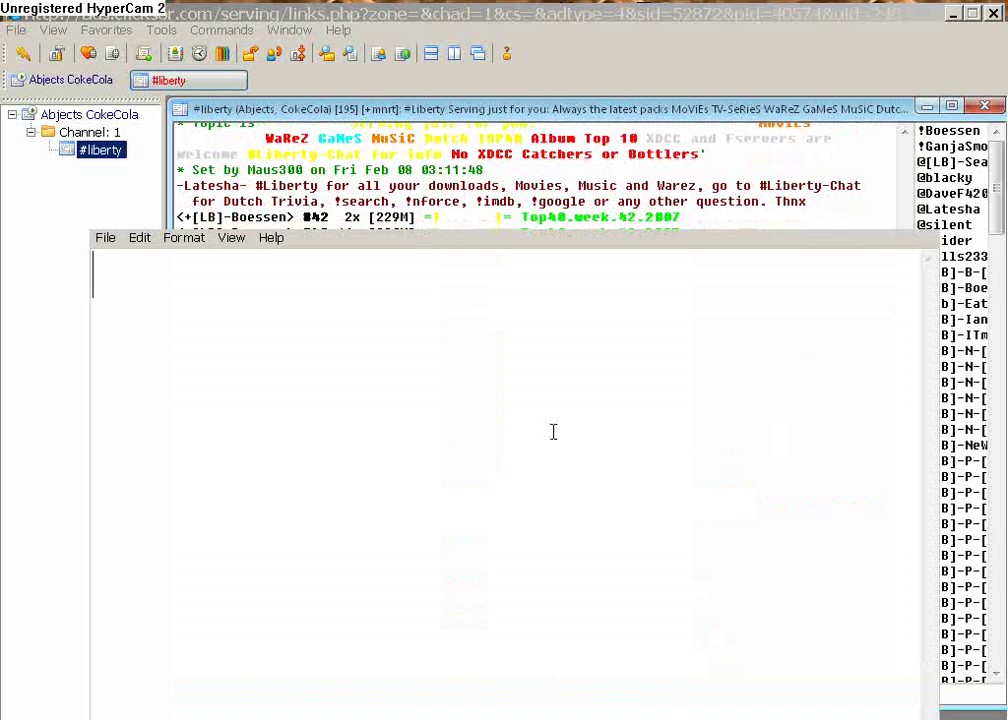
pyautogui.write('Enjoy ;)')
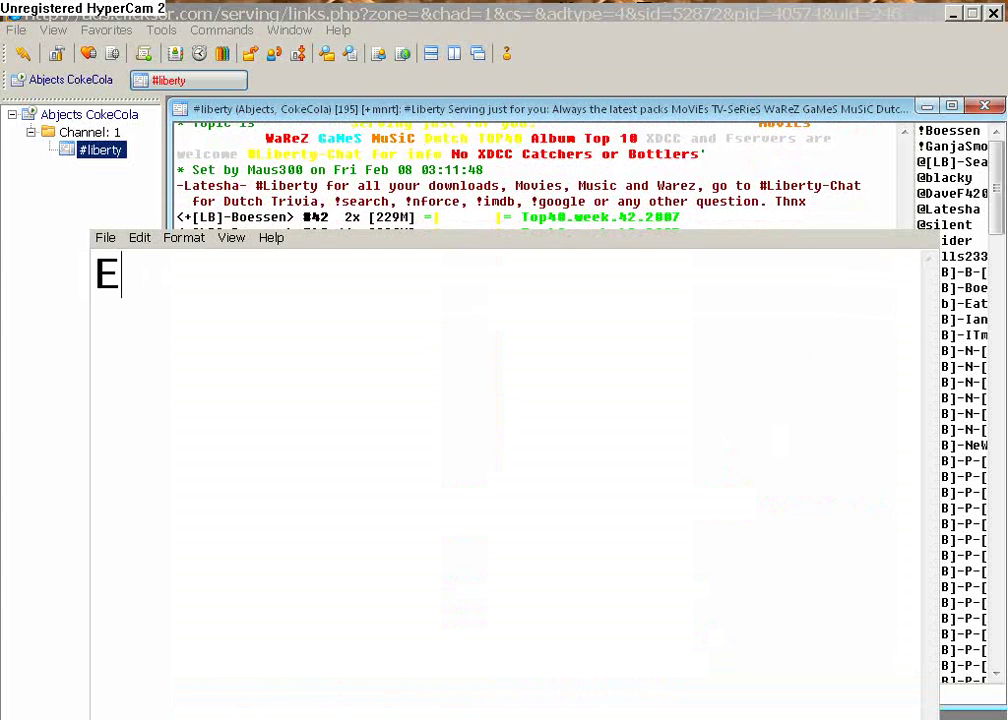